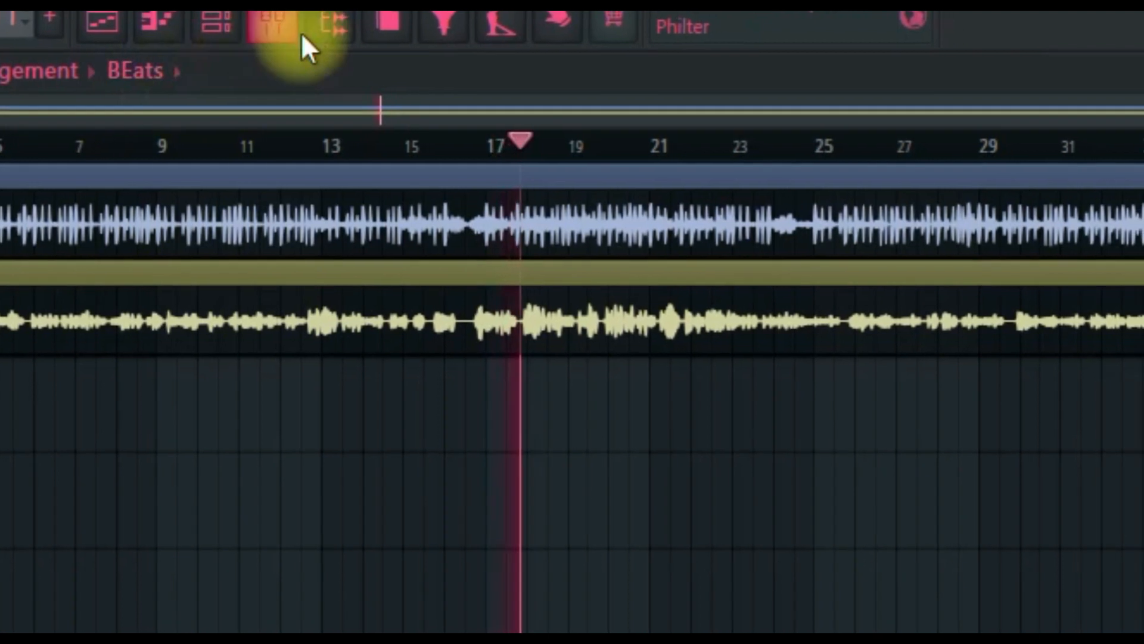
# Step: Compare the BEats and Lead Vocals clips in the playlist with their matching mixer inserts
pyautogui.click(267, 29)
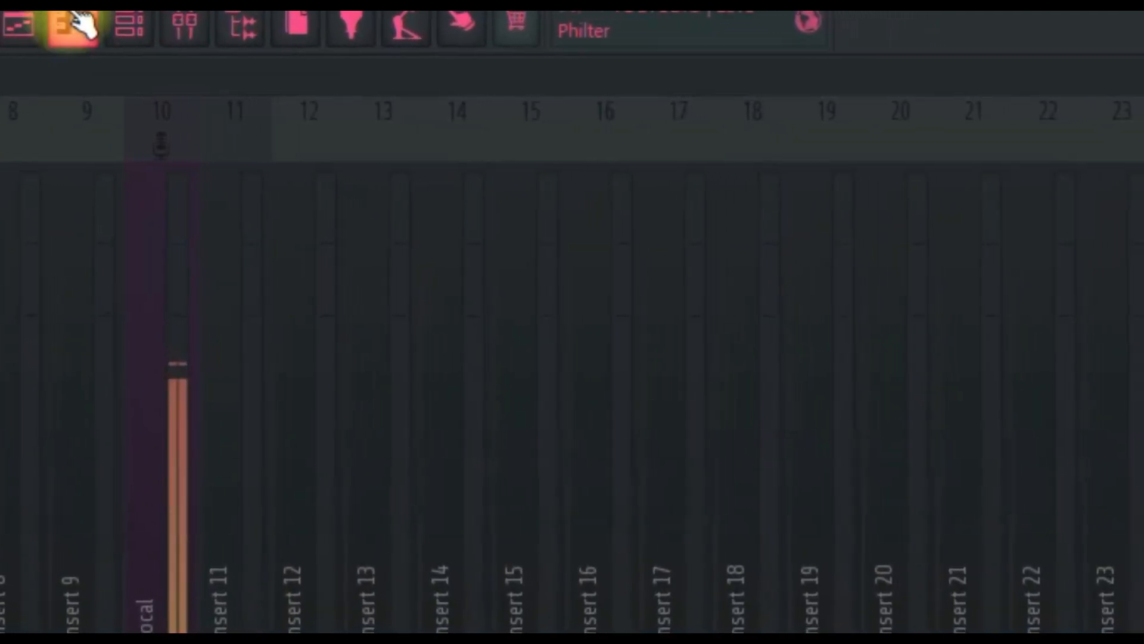
pyautogui.click(37, 26)
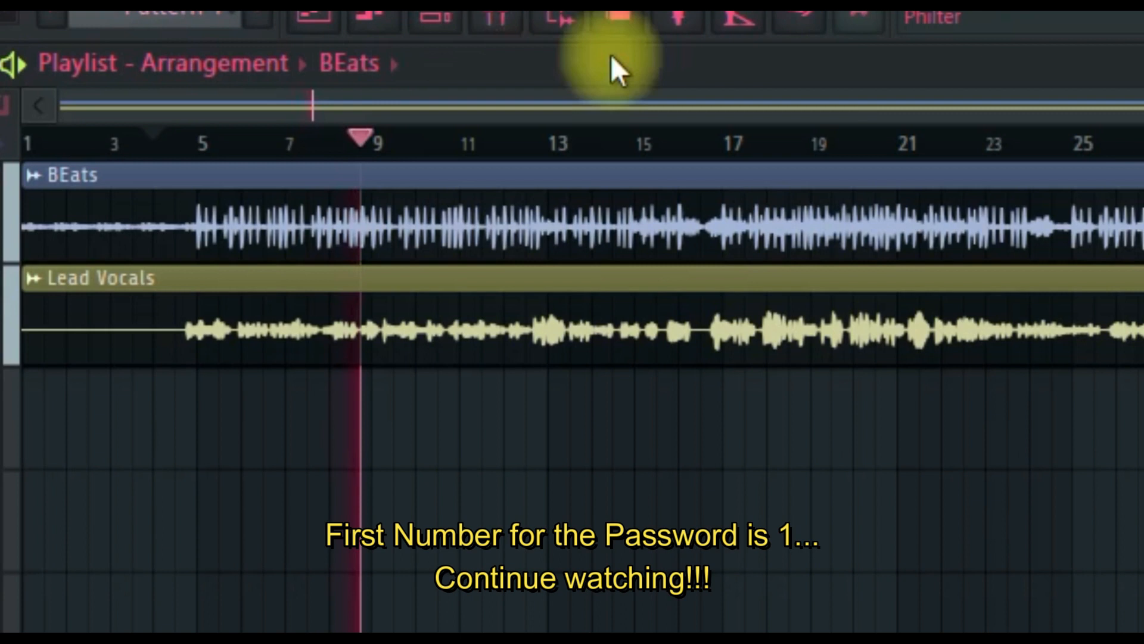
pyautogui.click(460, 25)
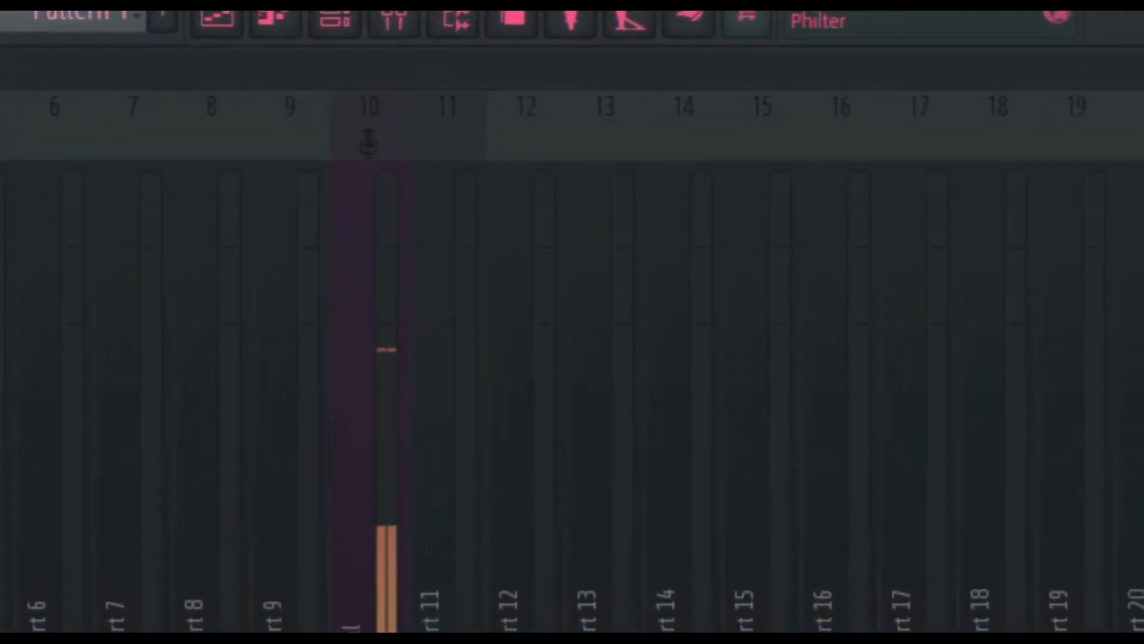
pyautogui.click(238, 21)
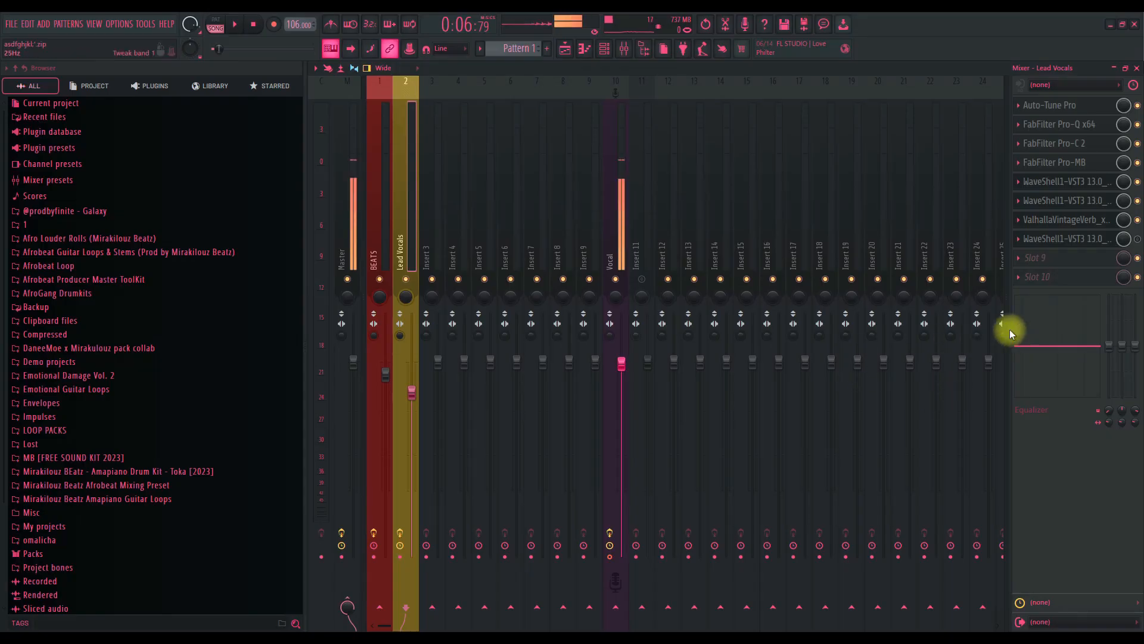
pyautogui.click(565, 53)
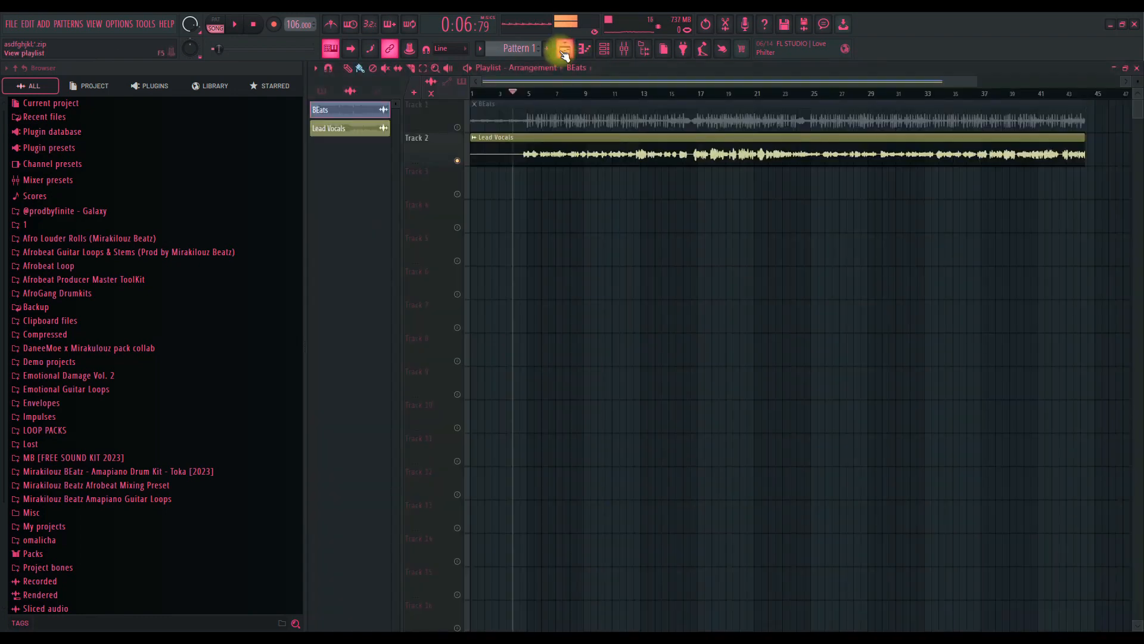
pyautogui.click(603, 150)
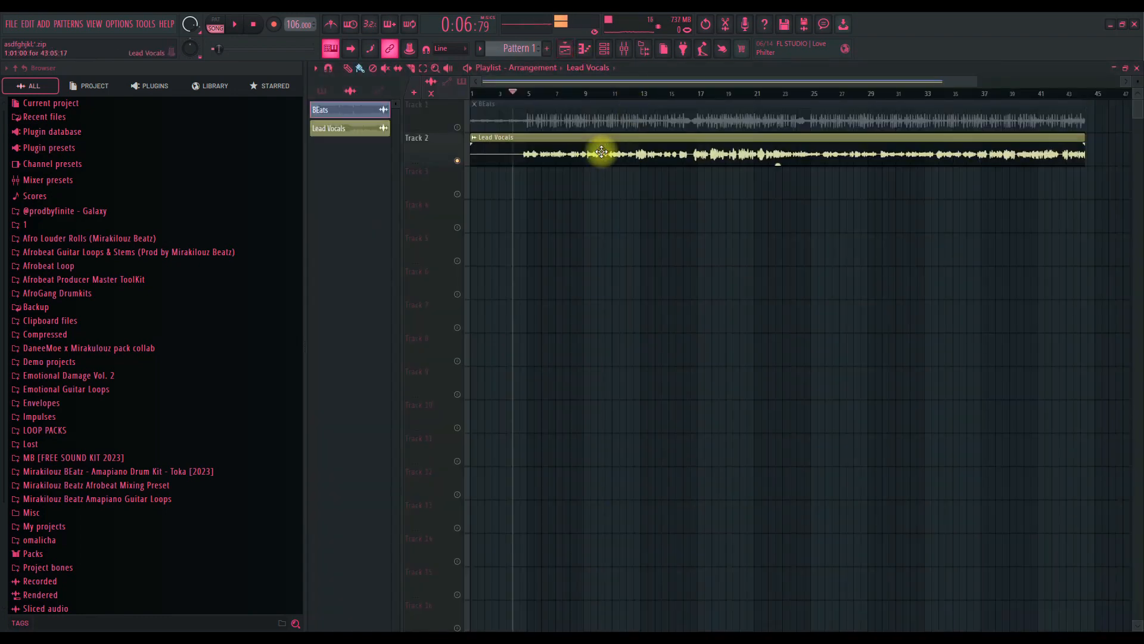
pyautogui.click(623, 46)
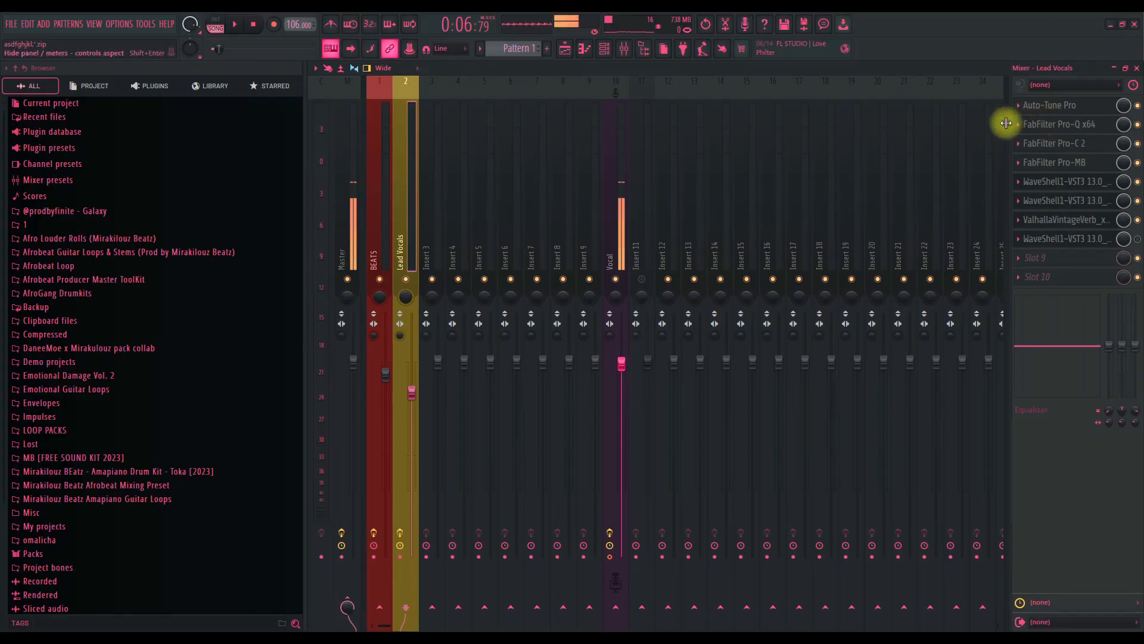
pyautogui.click(565, 52)
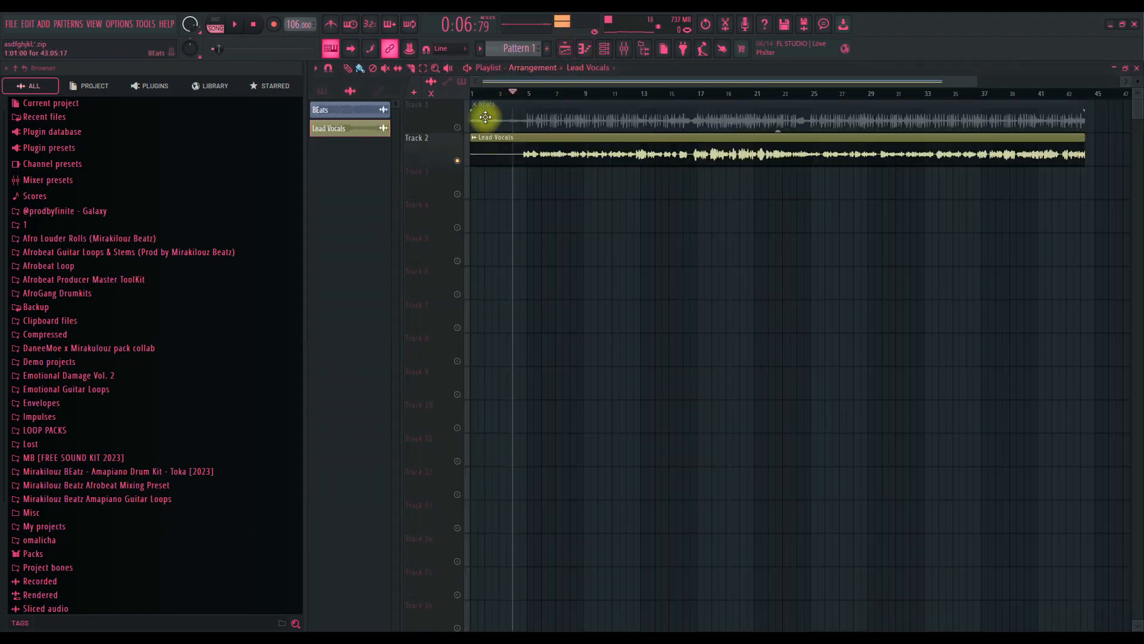
pyautogui.click(625, 51)
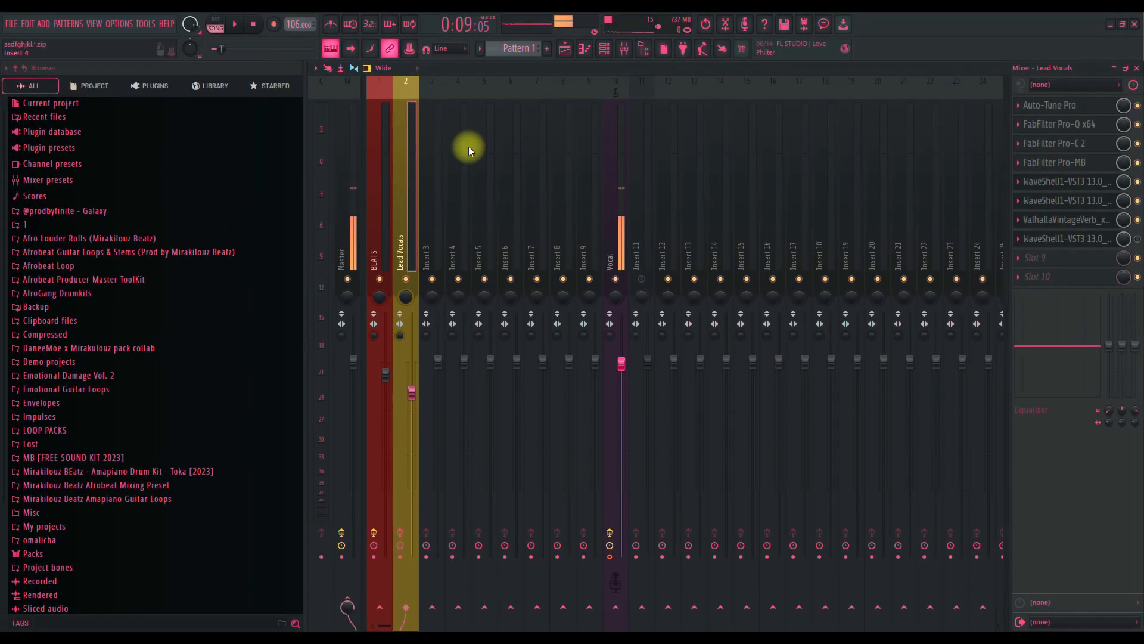
# Step: Play back the song, select the Lead Vocals insert and review its Auto-Tune Pro settings
pyautogui.press('space')
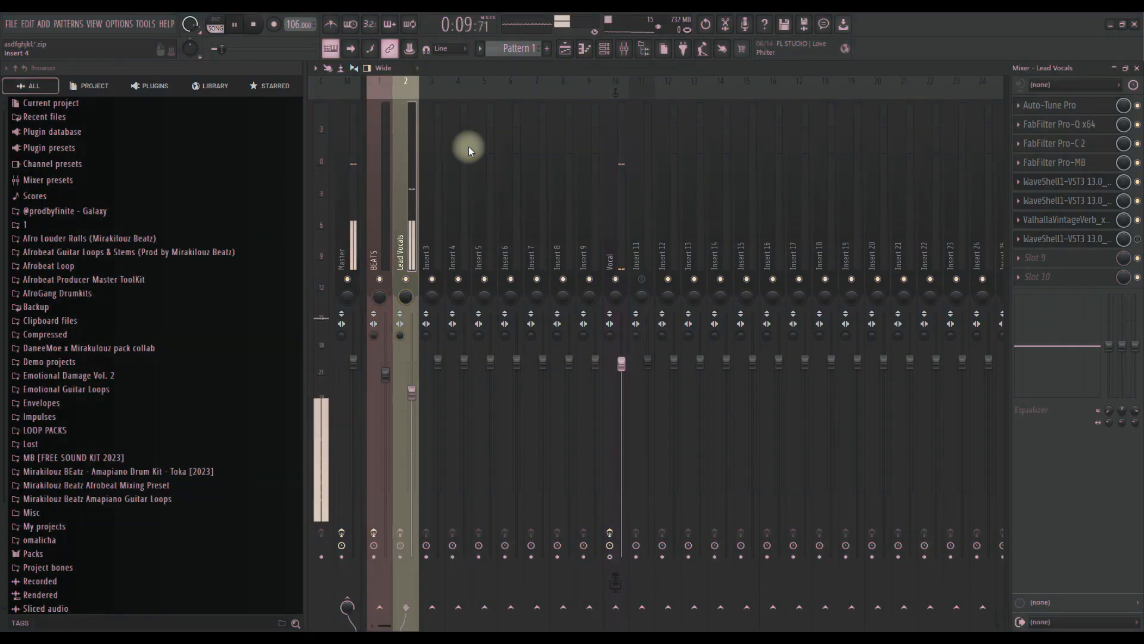
pyautogui.click(357, 200)
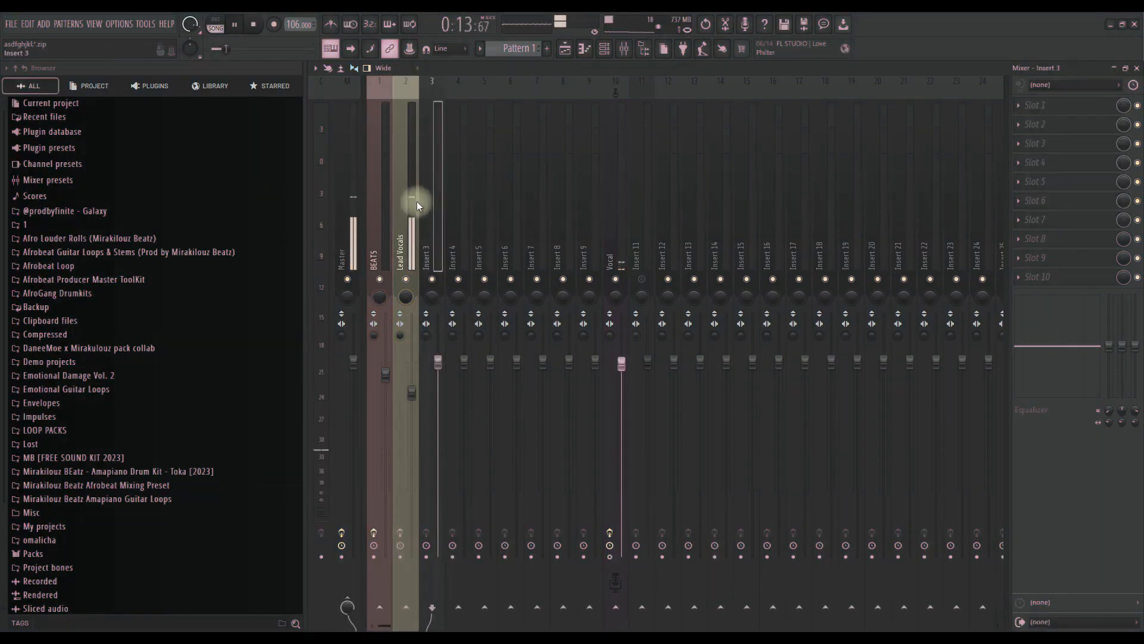
pyautogui.click(408, 203)
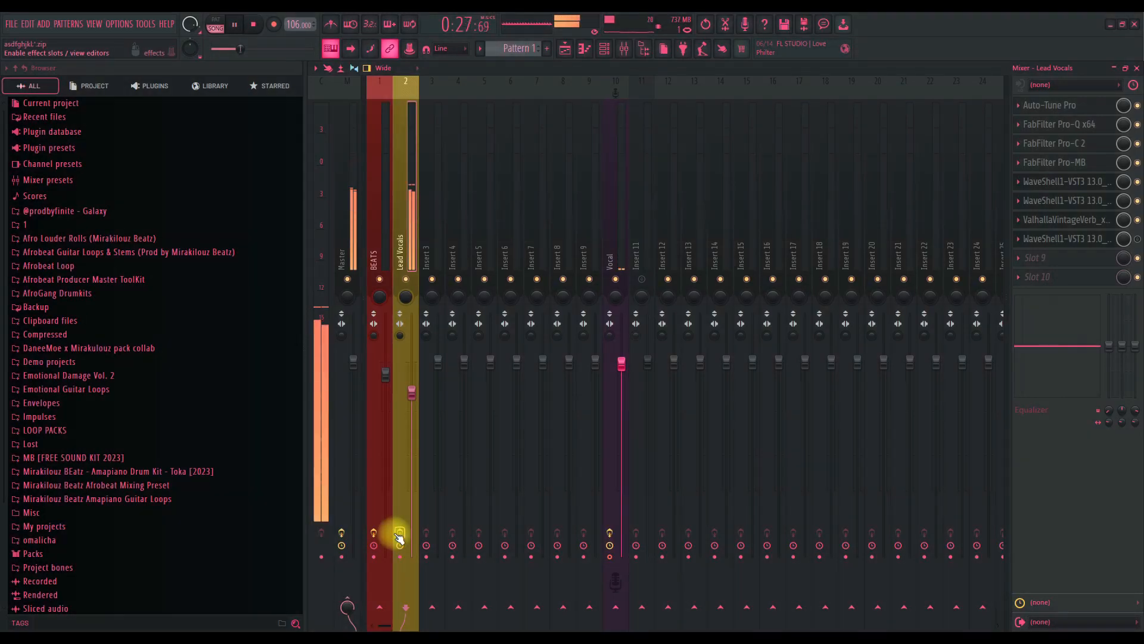
pyautogui.click(1083, 111)
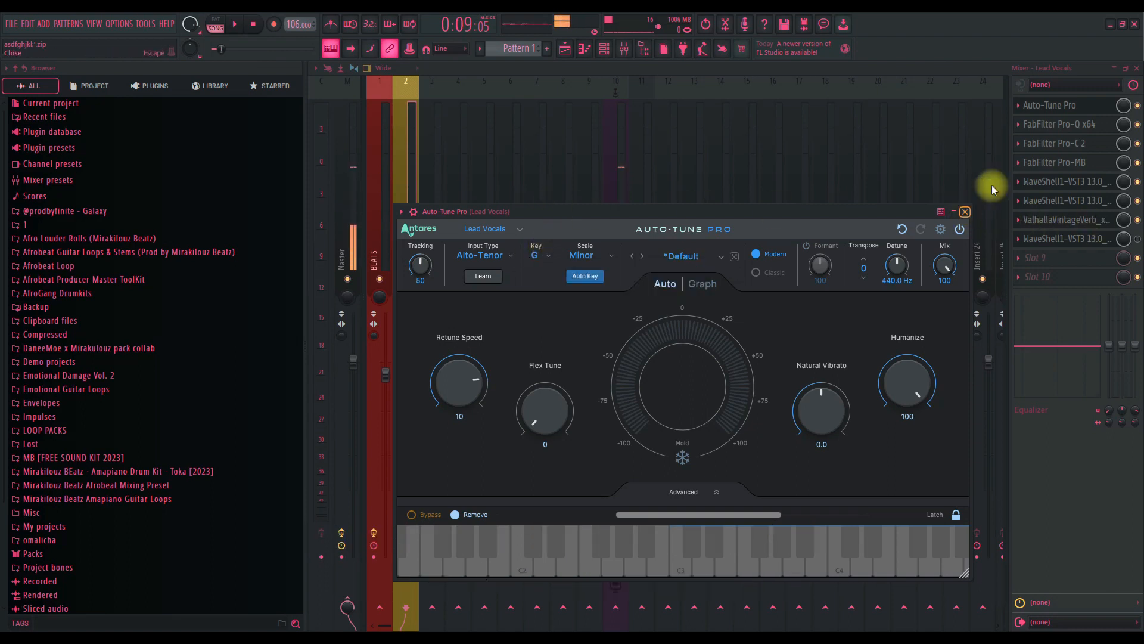
pyautogui.click(966, 212)
# Step: Examine the low cut, the bell cuts and the output gain in FabFilter Pro-Q on Lead Vocals
pyautogui.click(1069, 124)
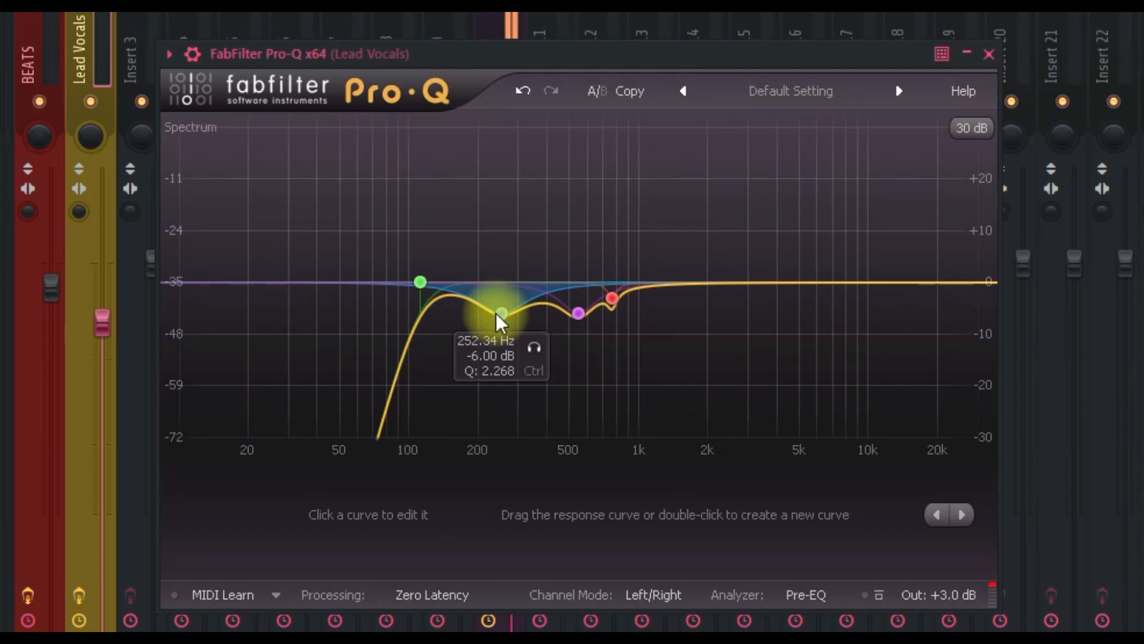
pyautogui.click(578, 313)
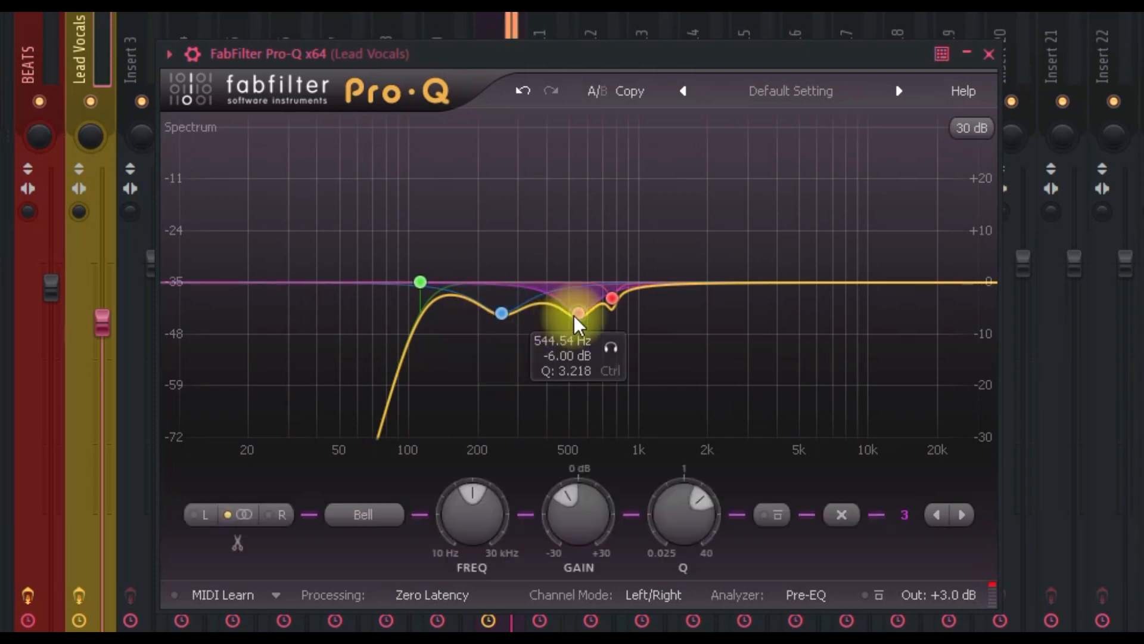
pyautogui.click(614, 296)
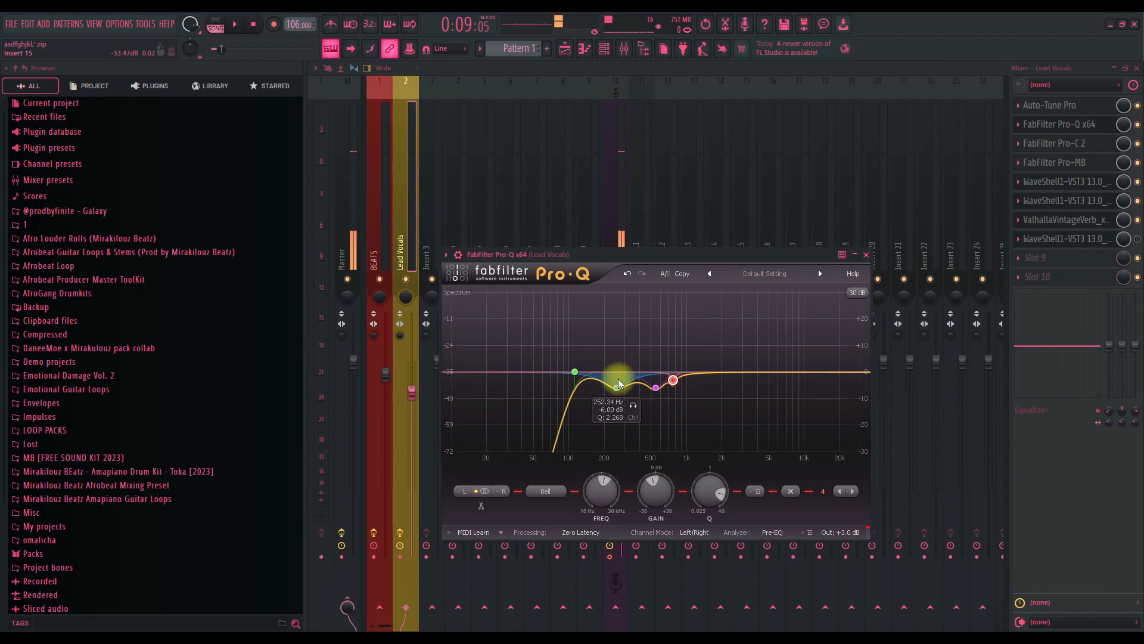
pyautogui.moveTo(841, 516)
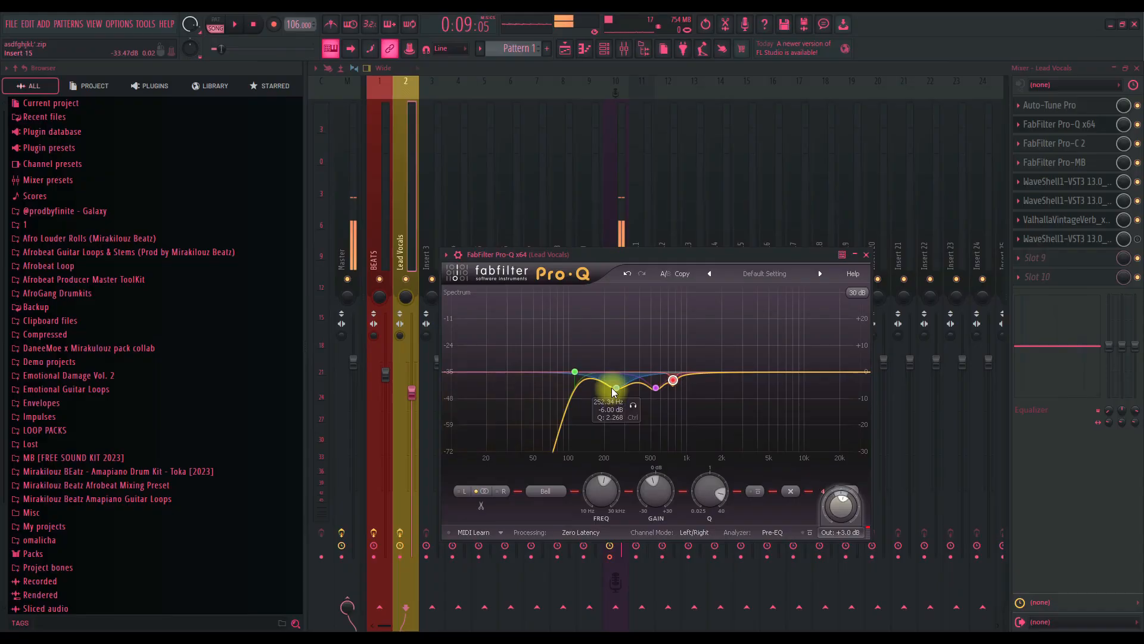
pyautogui.click(78, 95)
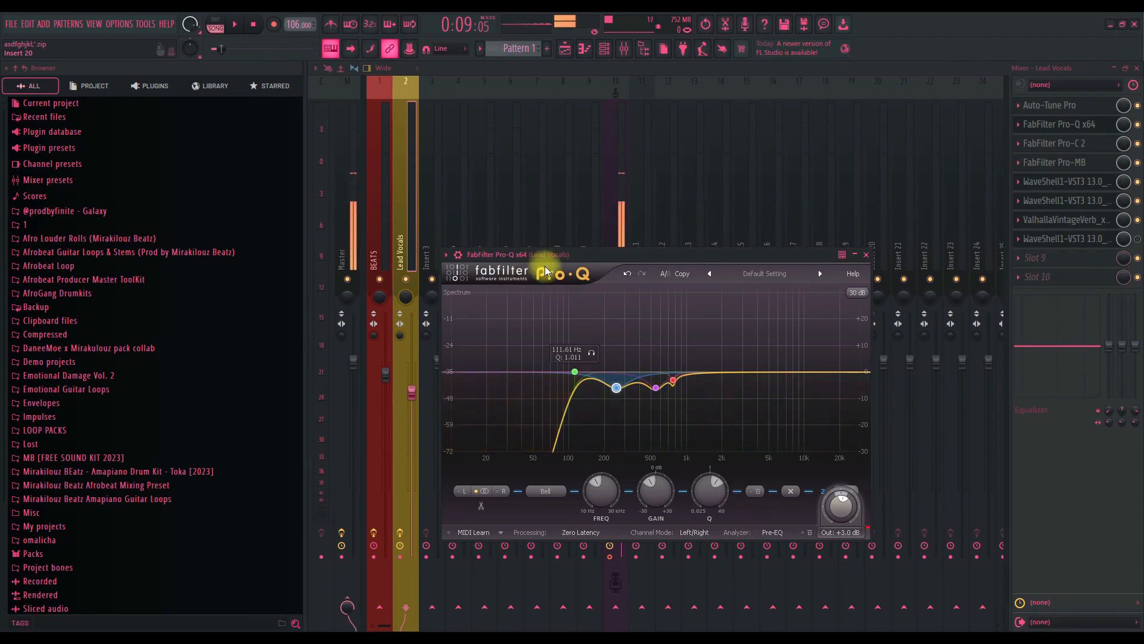
pyautogui.click(866, 255)
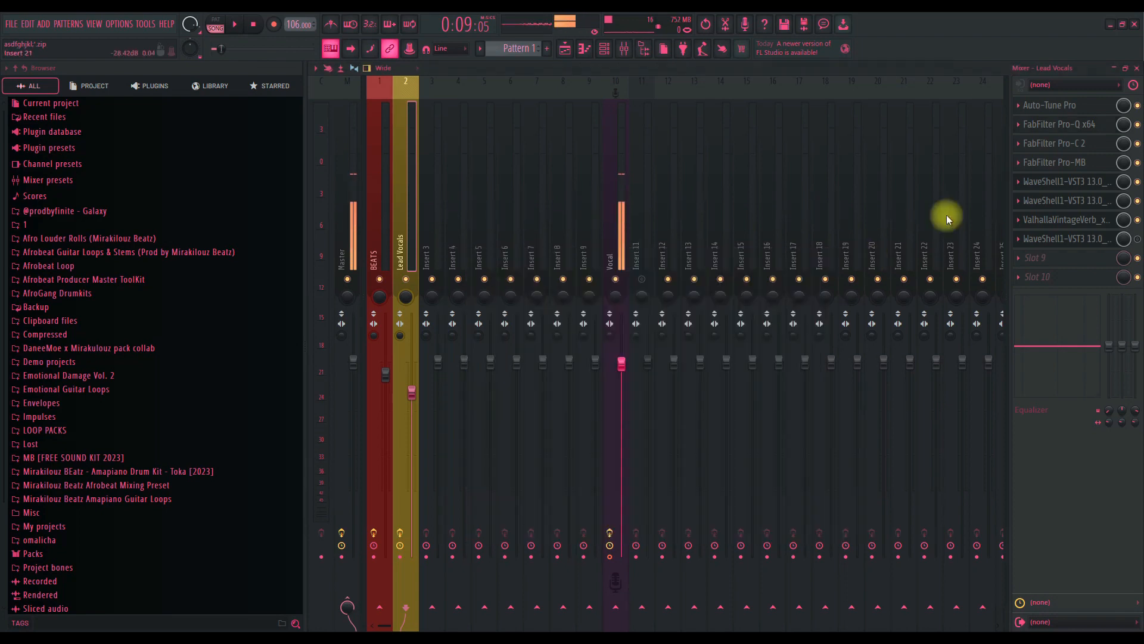
# Step: Examine the threshold, ratio, attack and release settings in FabFilter Pro-C 2 on the Lead Vocals insert
pyautogui.click(1066, 143)
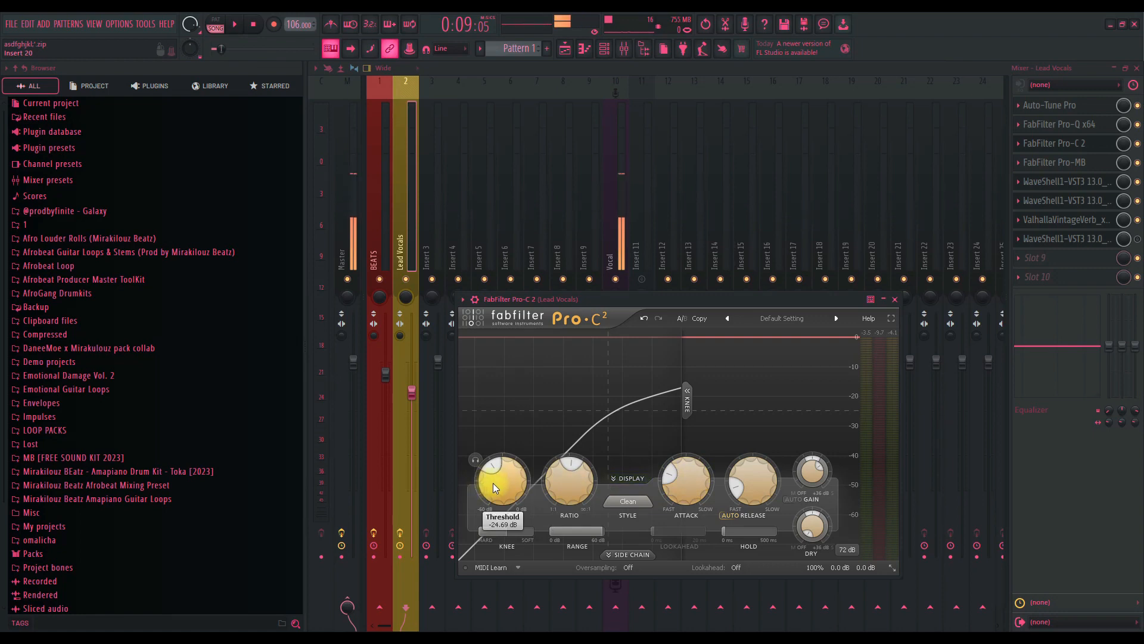
pyautogui.moveTo(613, 299); pyautogui.dragTo(597, 240)
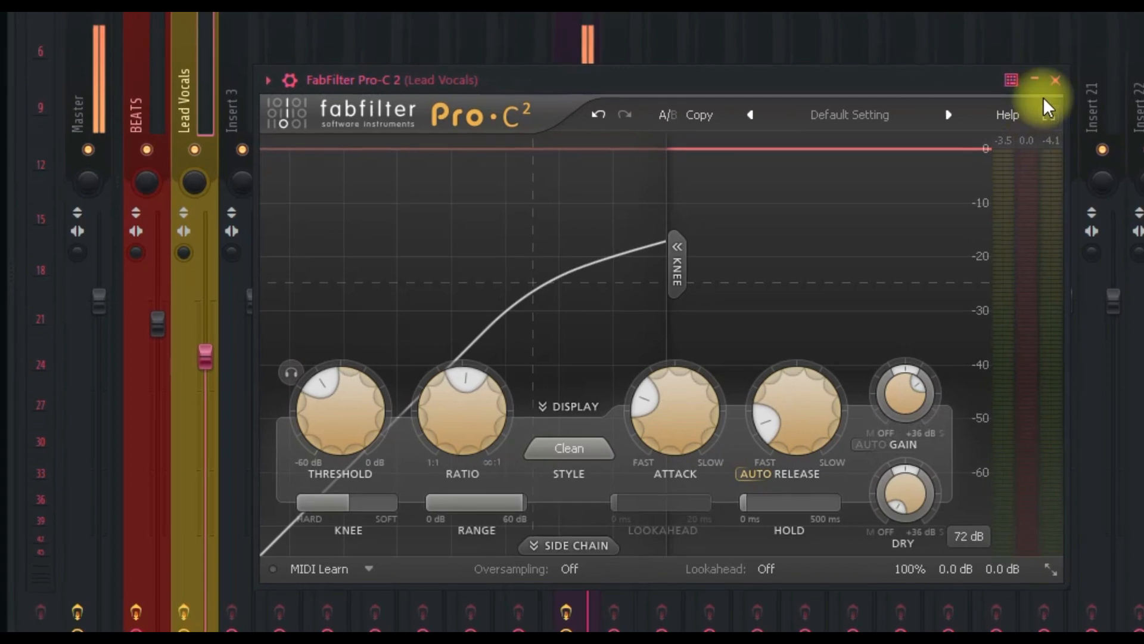
pyautogui.click(1066, 71)
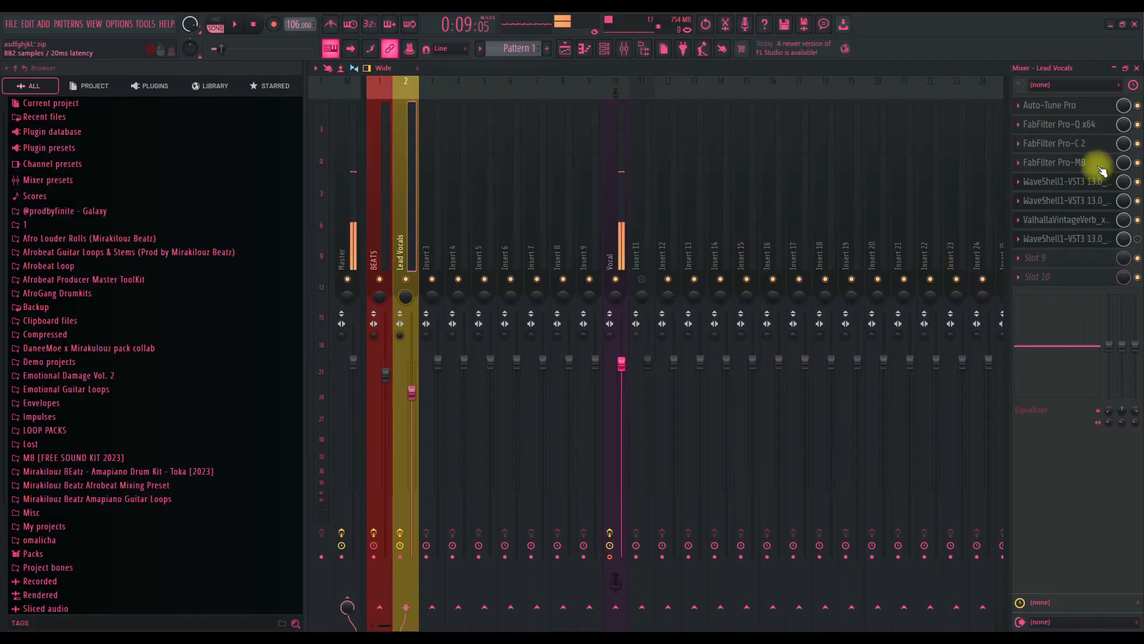
# Step: Open FabFilter Pro-MB on Lead Vocals, reposition its window and audition the compression during playback
pyautogui.click(1100, 169)
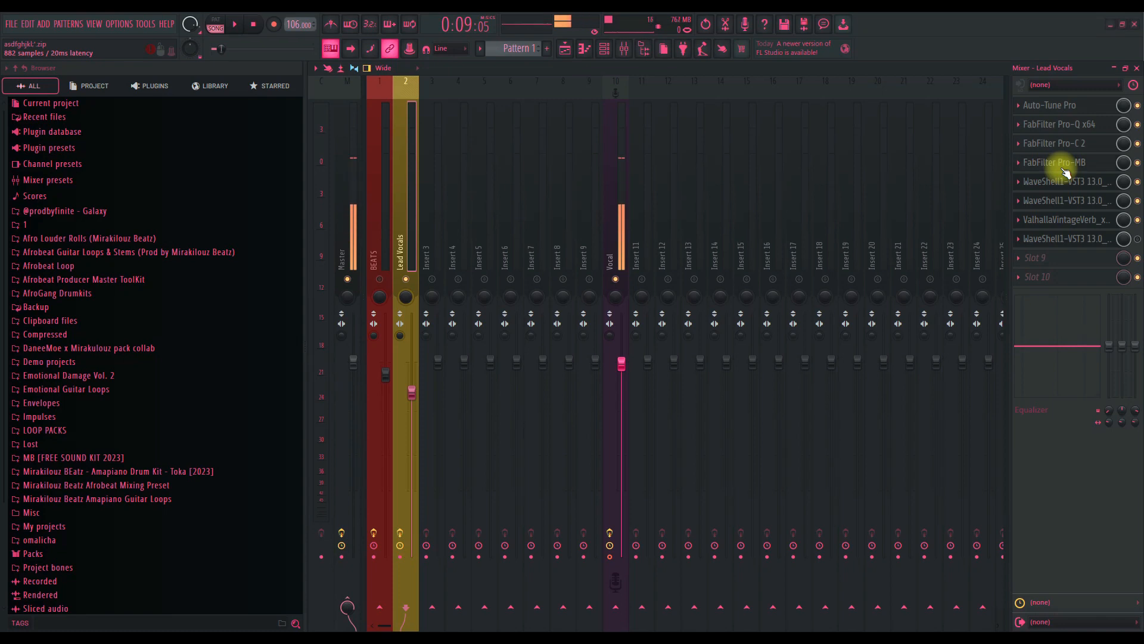
pyautogui.click(1064, 168)
pyautogui.moveTo(756, 467); pyautogui.dragTo(533, 226)
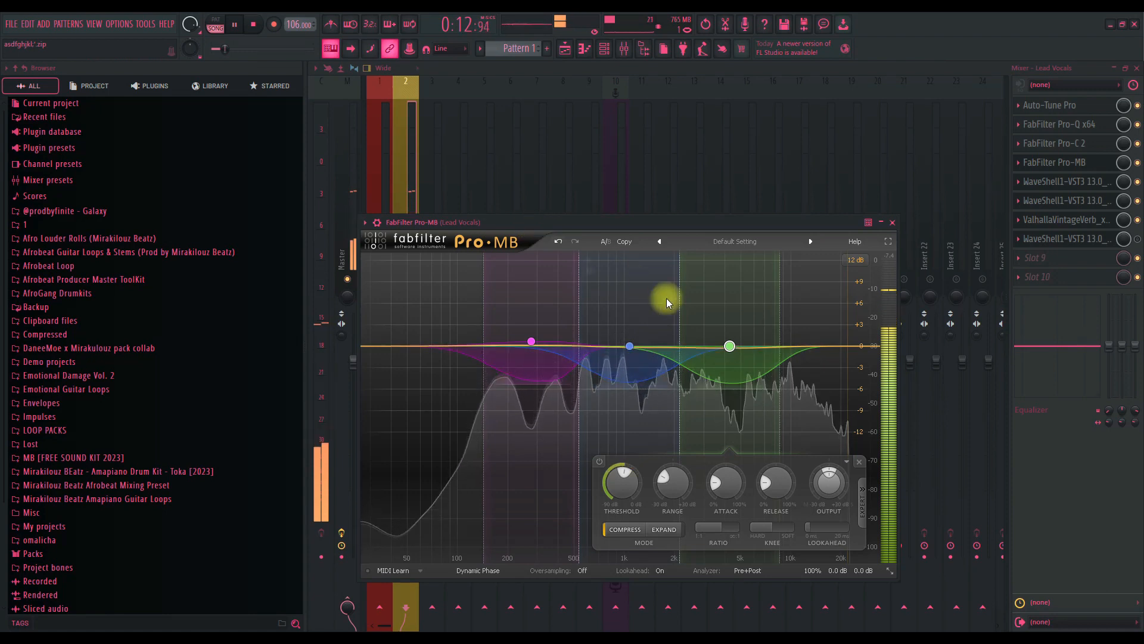
pyautogui.press('space')
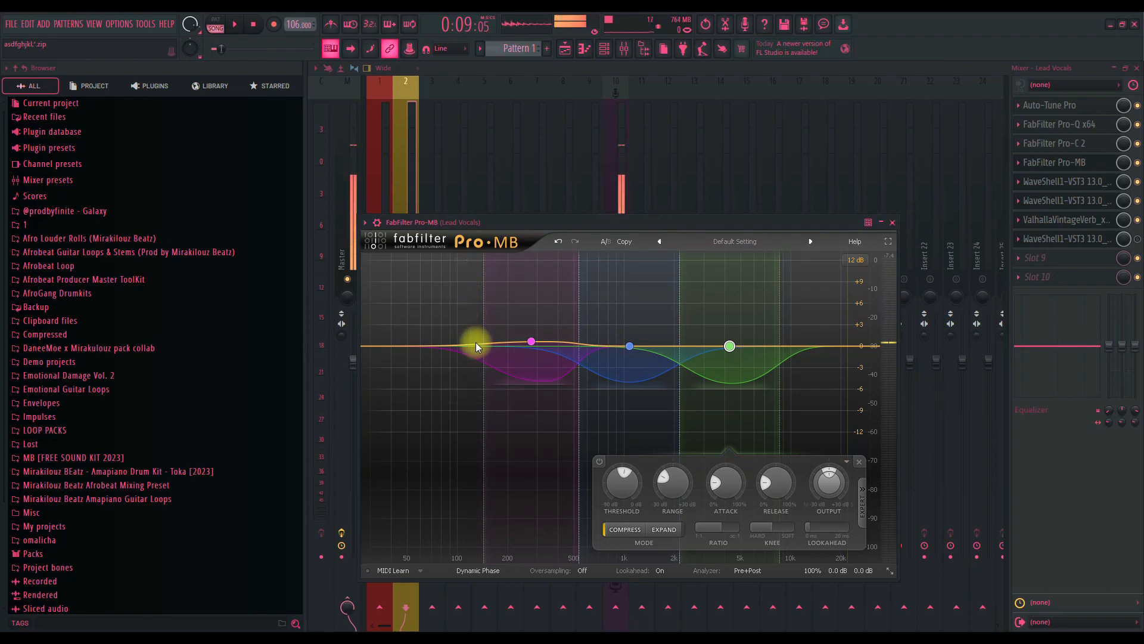
# Step: Inspect the compression settings of the low, mid and high bands in FabFilter Pro-MB
pyautogui.moveTo(483, 334)
pyautogui.click(342, 220)
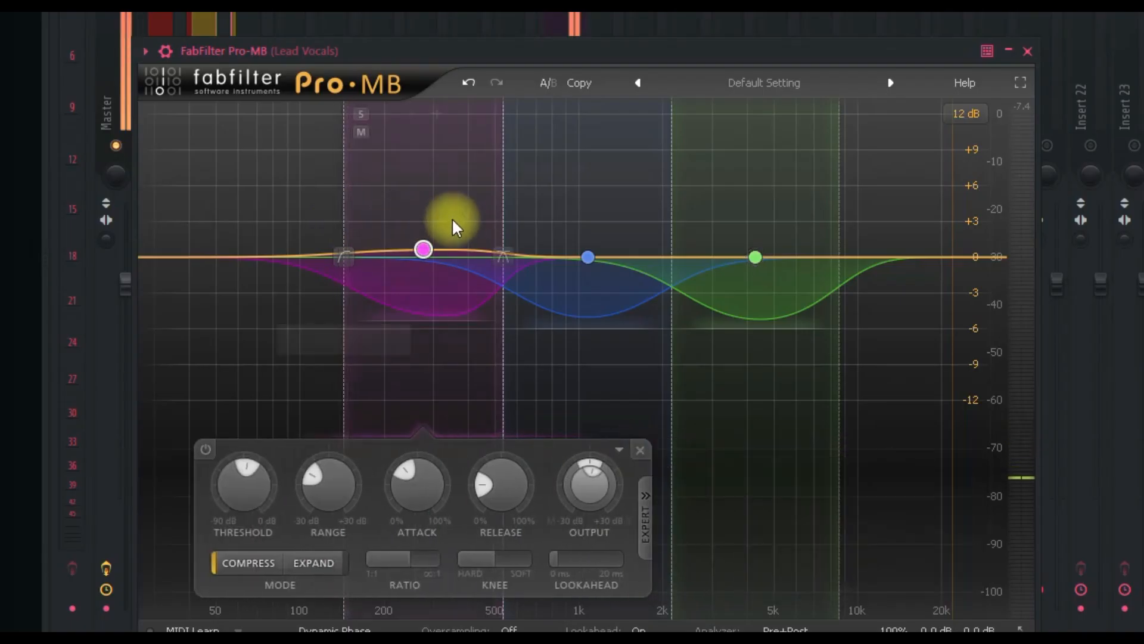
pyautogui.moveTo(502, 215)
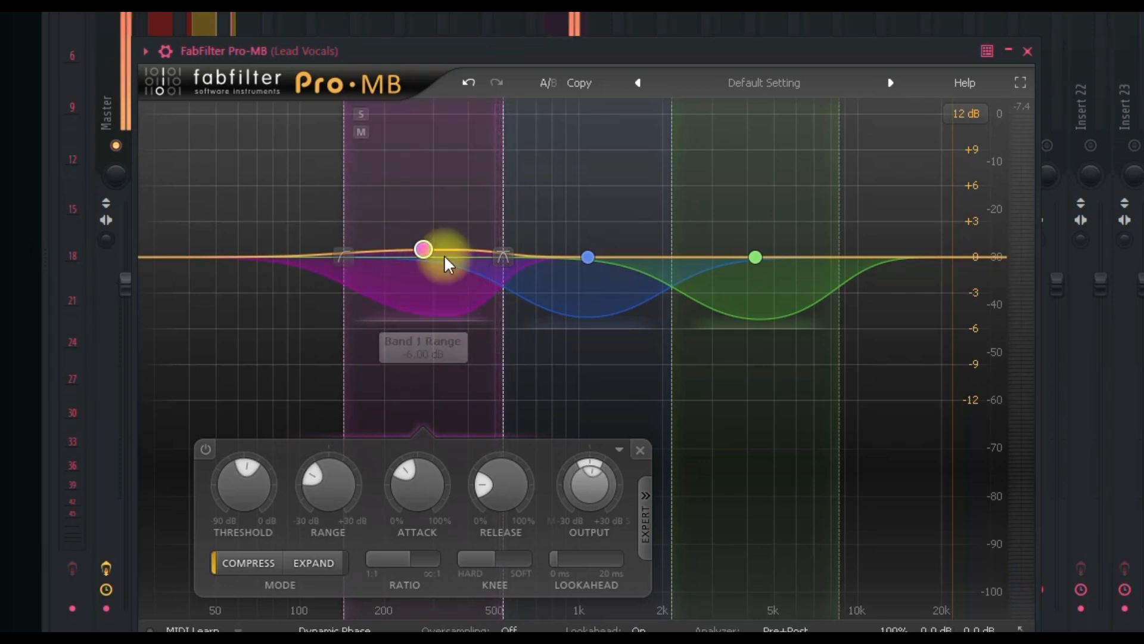
pyautogui.moveTo(603, 486)
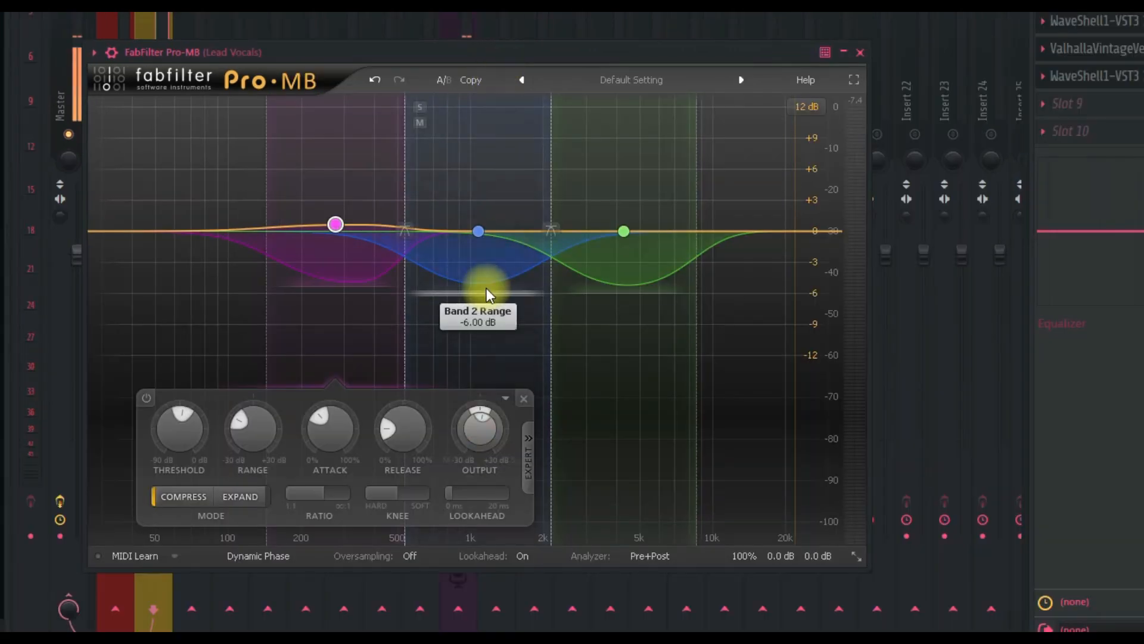
pyautogui.click(596, 313)
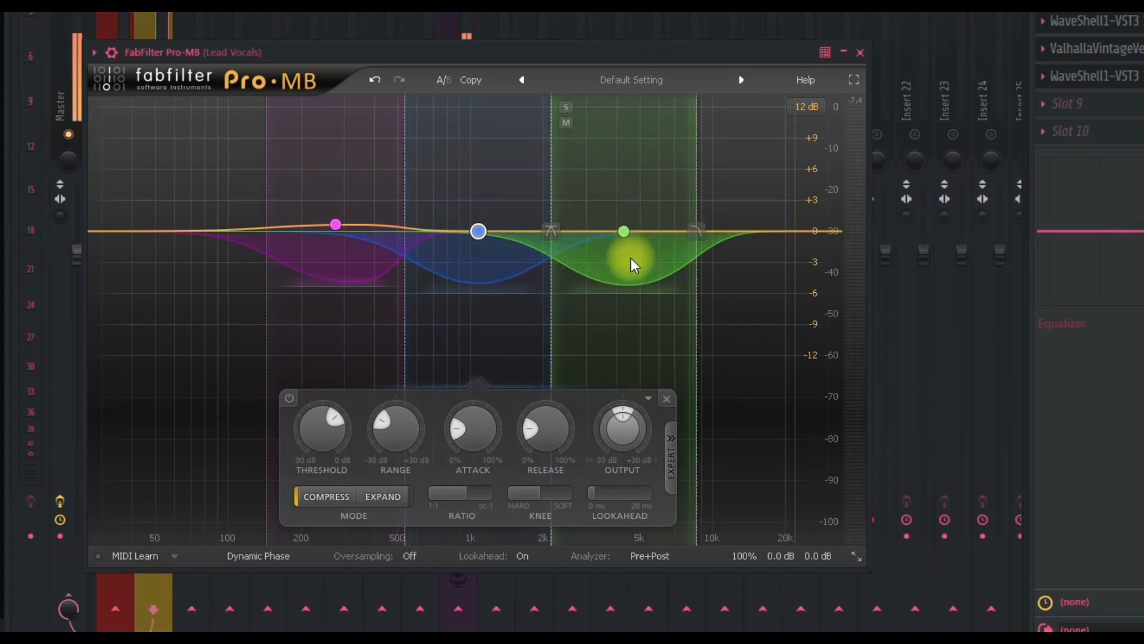
pyautogui.click(597, 255)
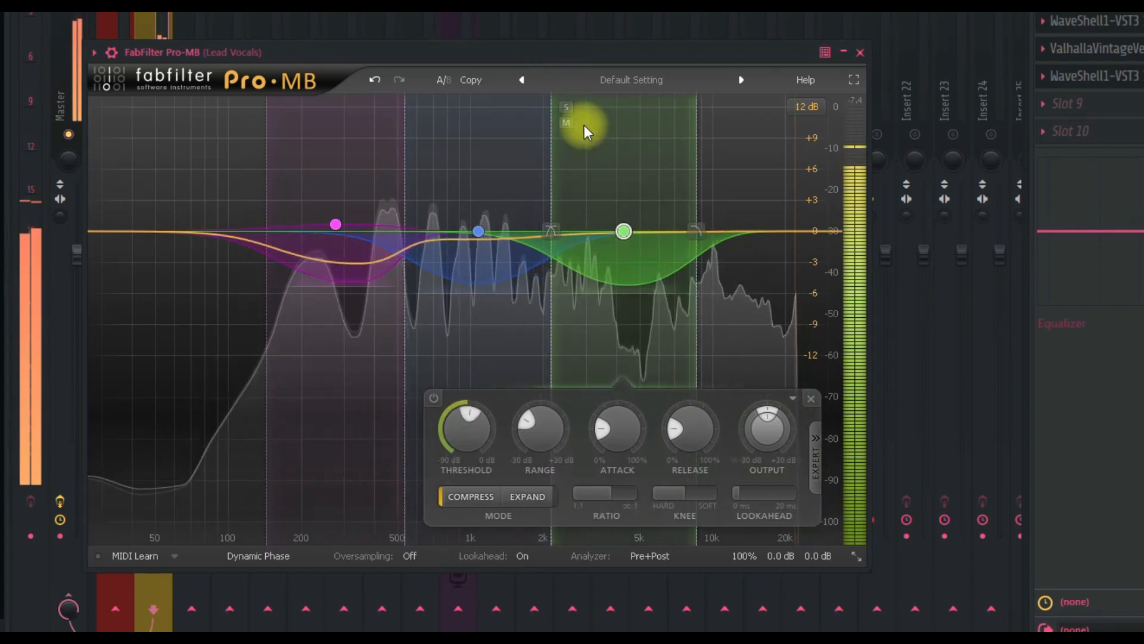
# Step: Solo the high, mid and low Pro-MB bands in turn to hear each one, leaving none soloed
pyautogui.click(567, 106)
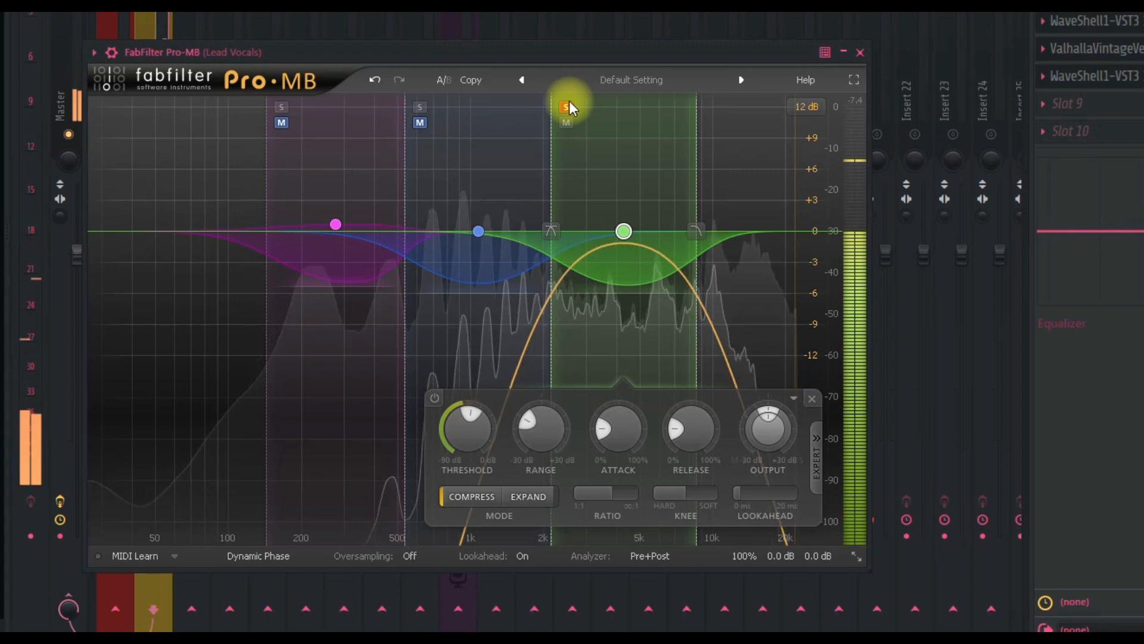
pyautogui.click(420, 108)
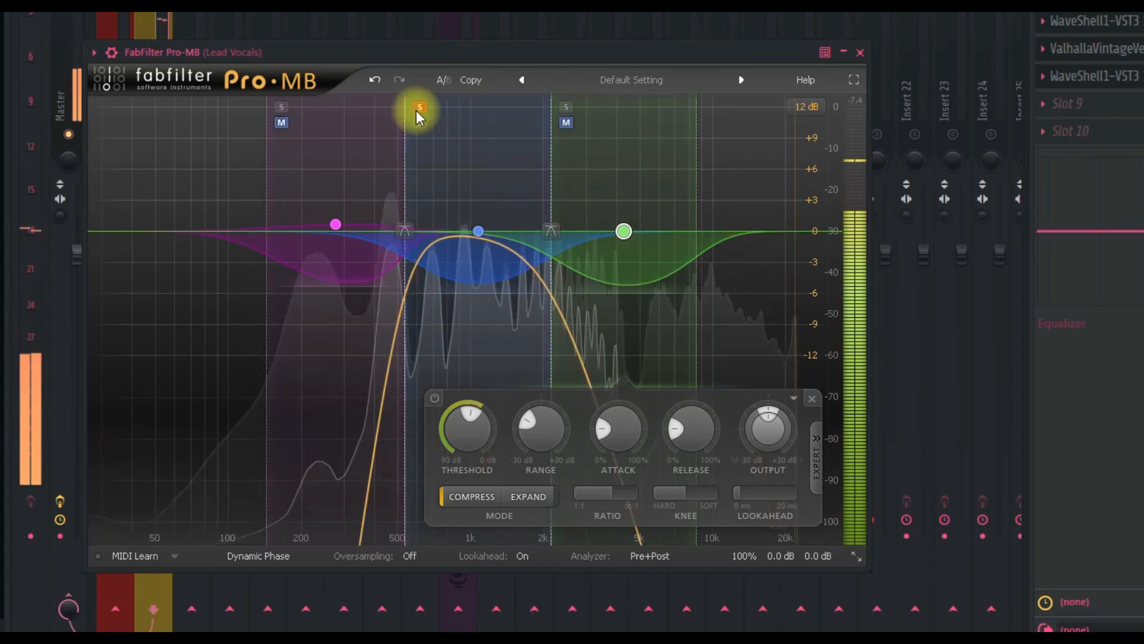
pyautogui.click(417, 109)
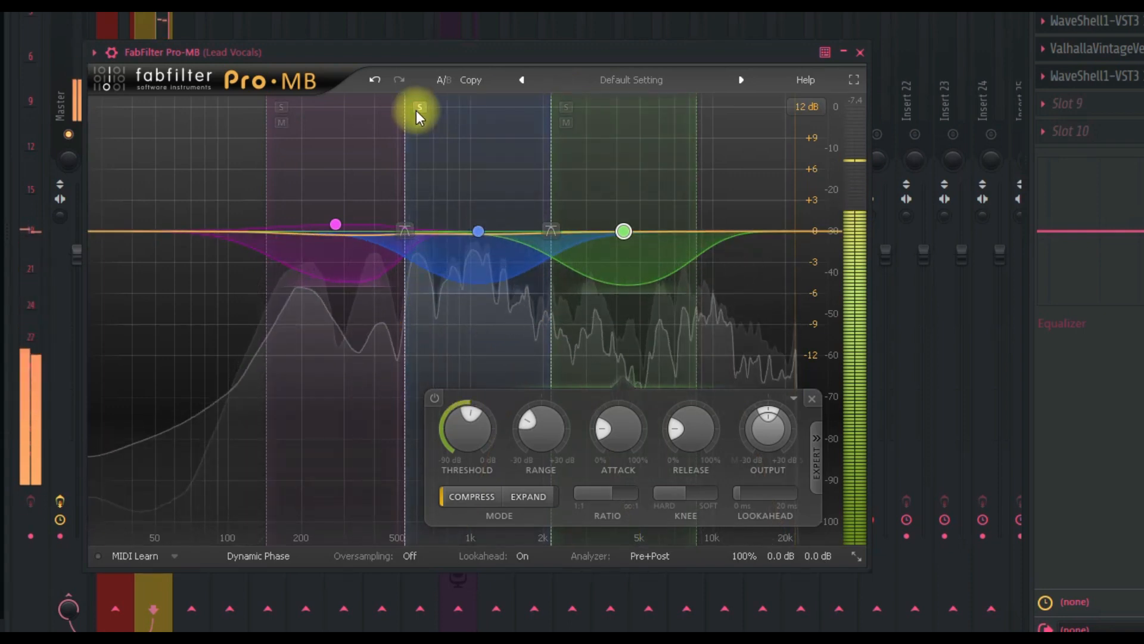
pyautogui.click(284, 113)
pyautogui.click(283, 113)
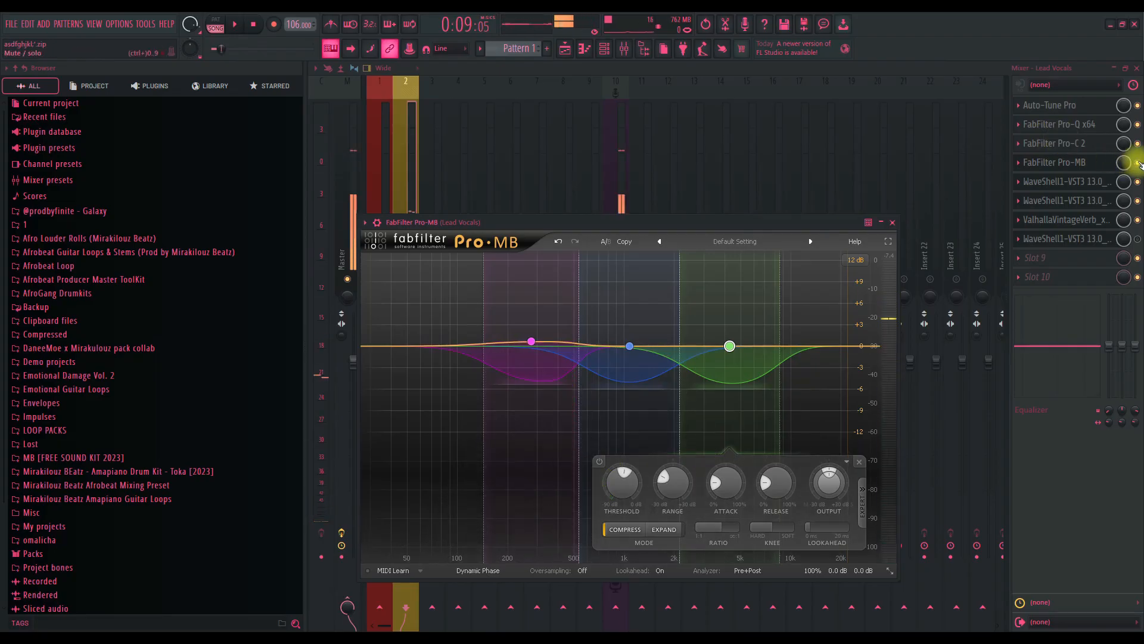
# Step: Close the Pro-MB window and toggle the effect during playback to compare the vocals with and without it
pyautogui.click(1087, 165)
pyautogui.press('space')
pyautogui.click(1137, 164)
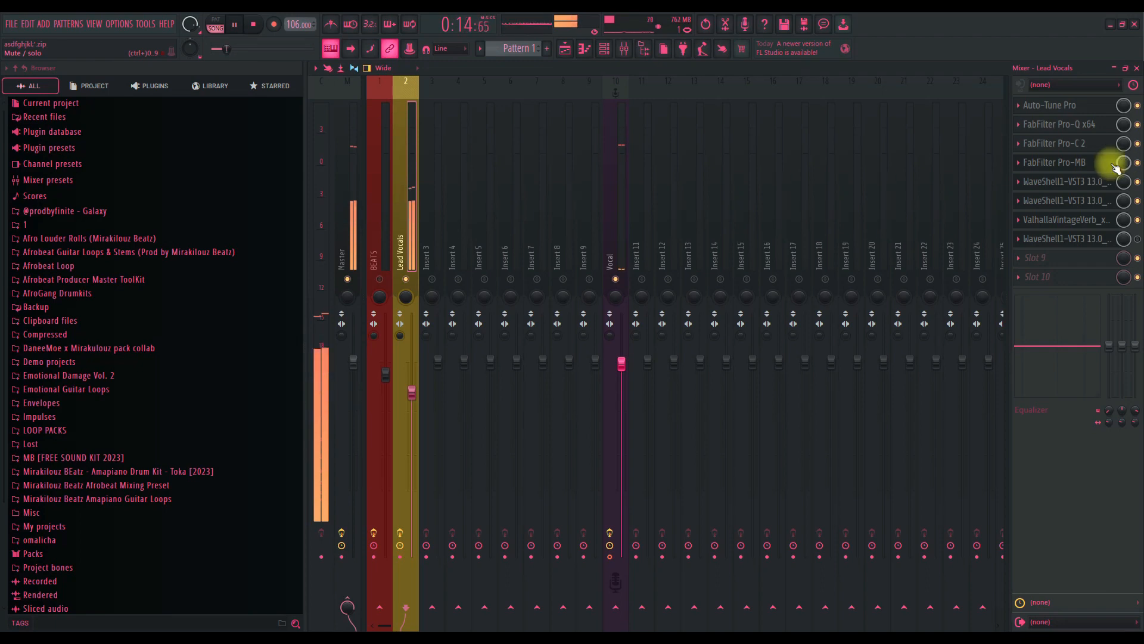
# Step: Open the RVox compressor on Lead Vocals and audition its compression during playback
pyautogui.press('space')
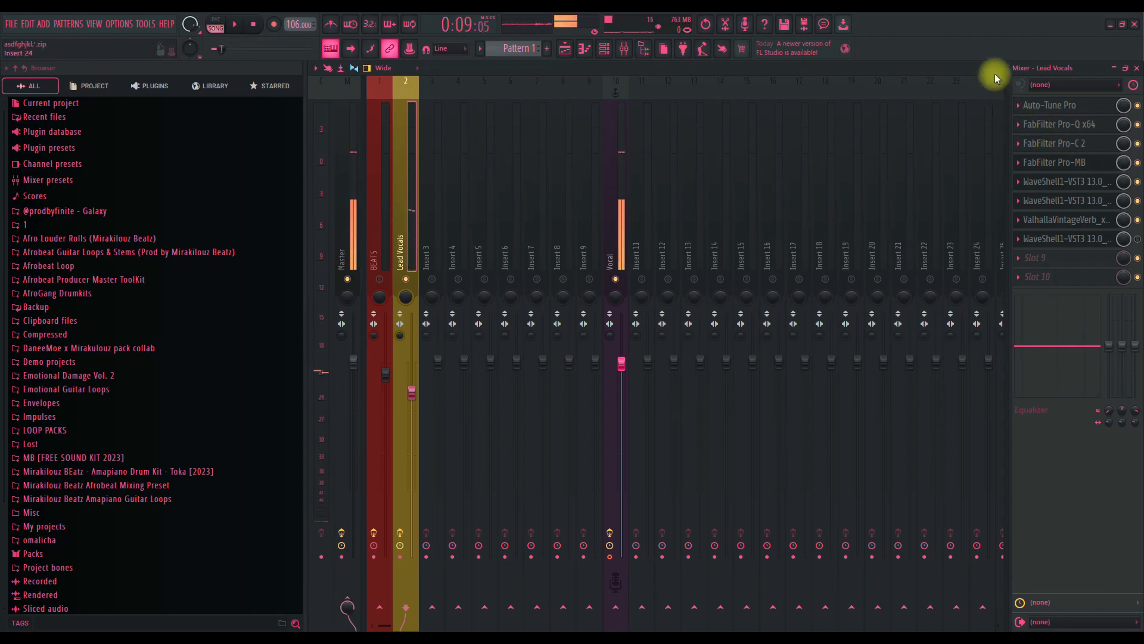
pyautogui.click(1059, 190)
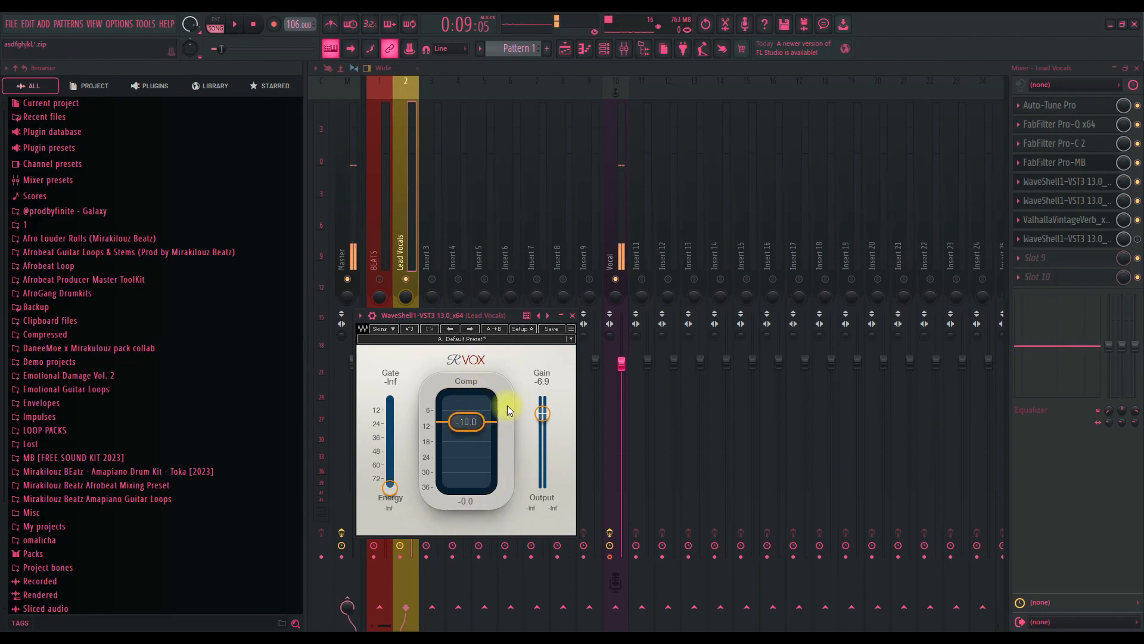
pyautogui.press('space')
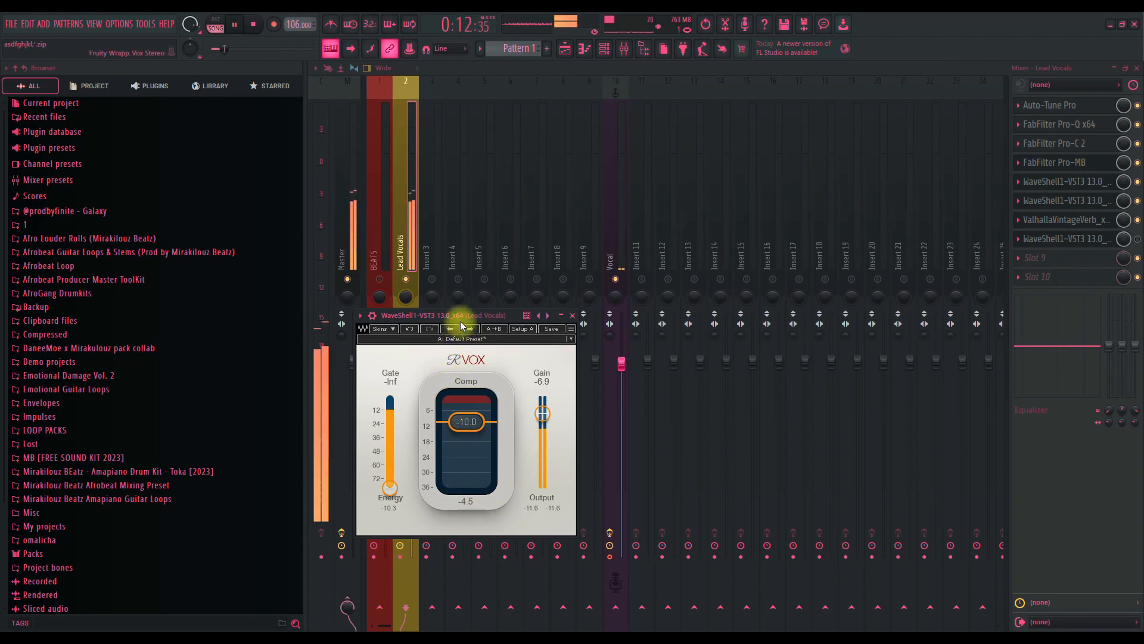
pyautogui.press('space')
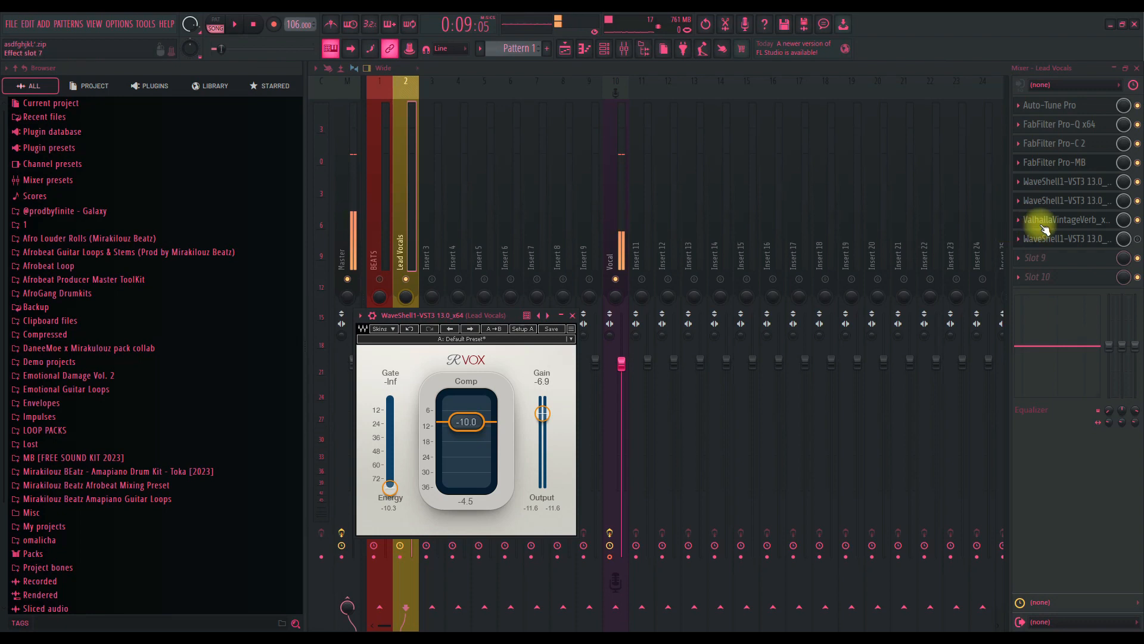
# Step: Open the Waves DeEsser on Lead Vocals, reposition its window and examine its threshold and frequency settings
pyautogui.click(1066, 200)
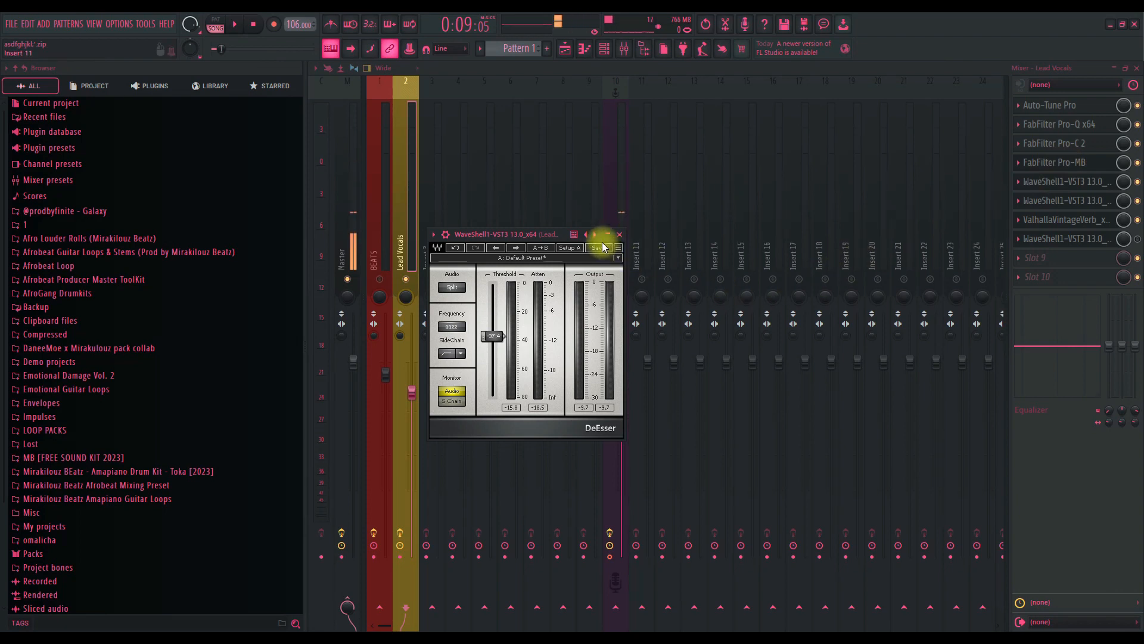
pyautogui.moveTo(602, 242); pyautogui.dragTo(553, 205)
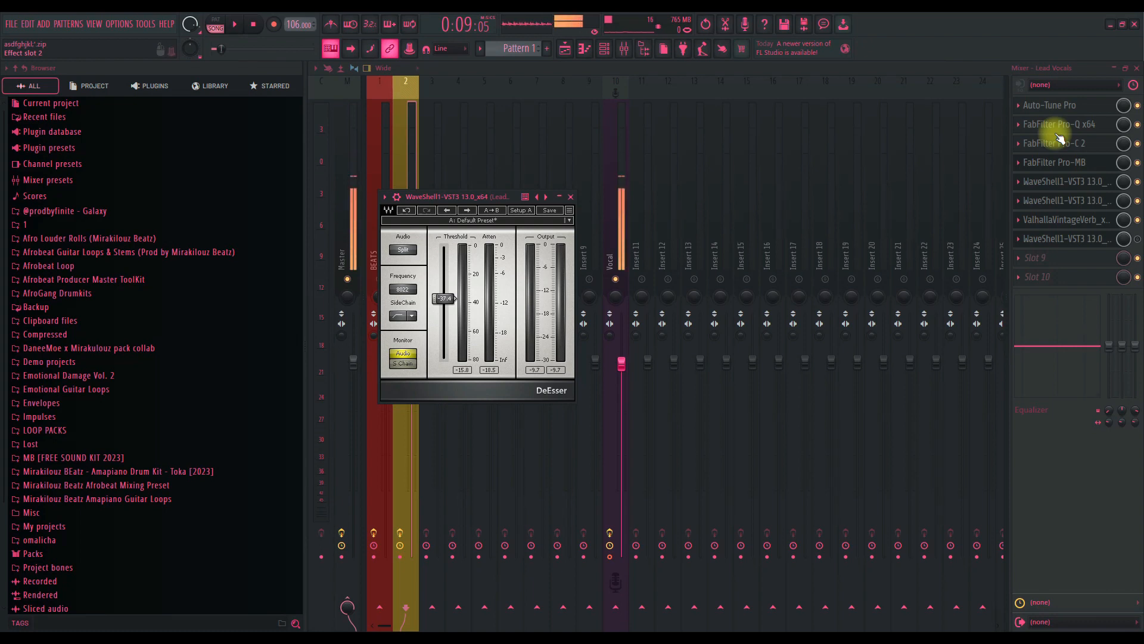
pyautogui.click(1075, 189)
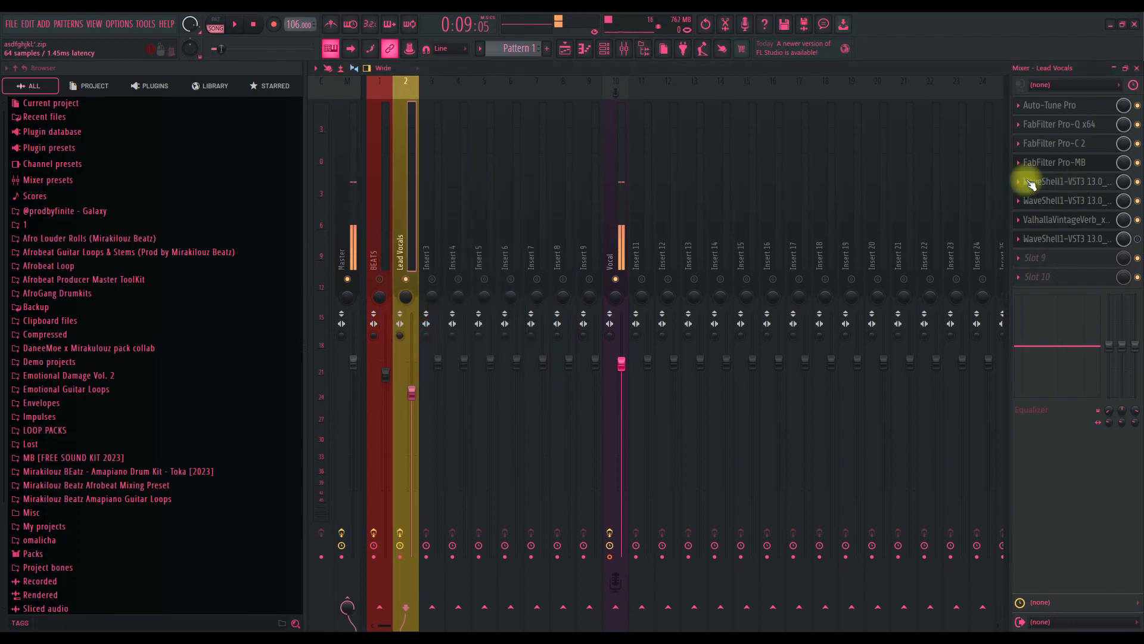
pyautogui.click(1031, 183)
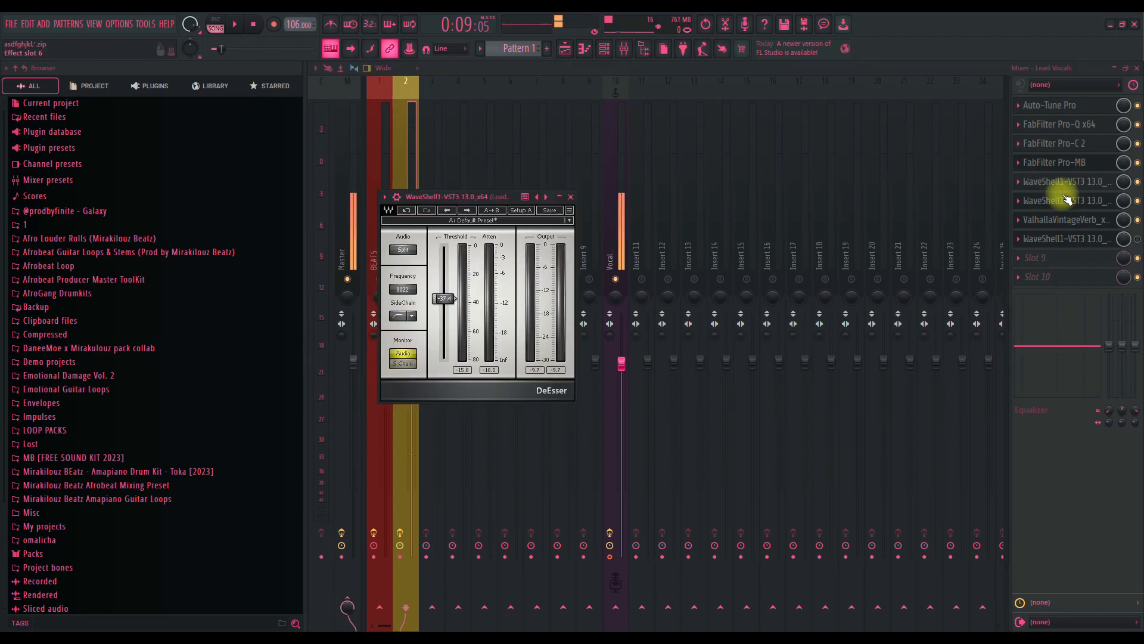
# Step: Open ValhallaVintageVerb on Lead Vocals and look through its preset list without changing the preset
pyautogui.click(1073, 222)
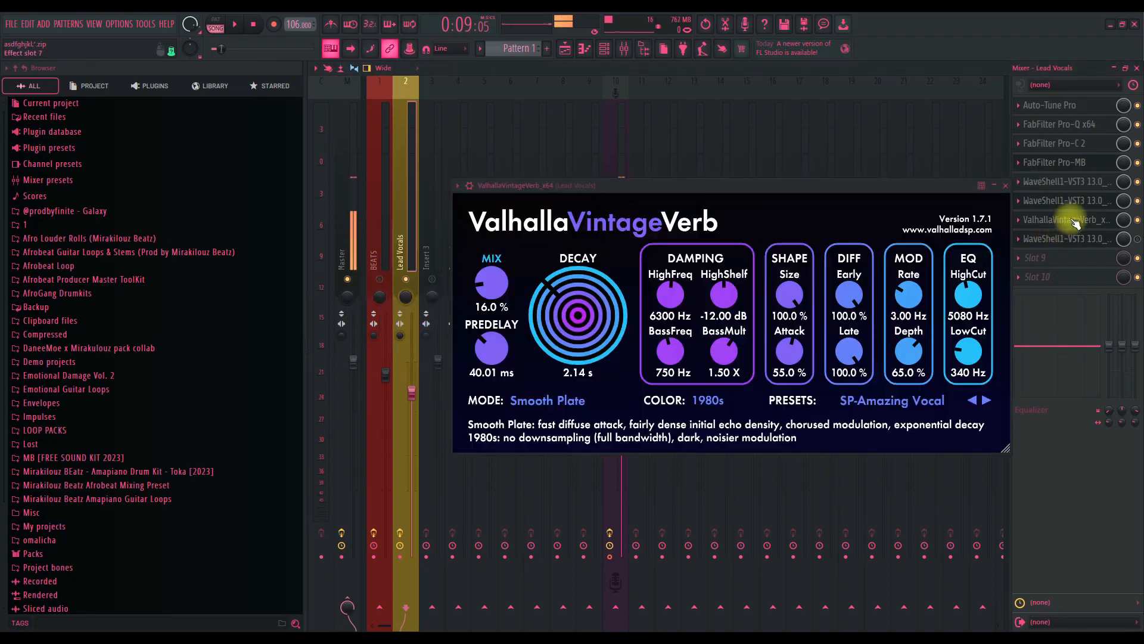
pyautogui.moveTo(621, 190); pyautogui.dragTo(546, 183)
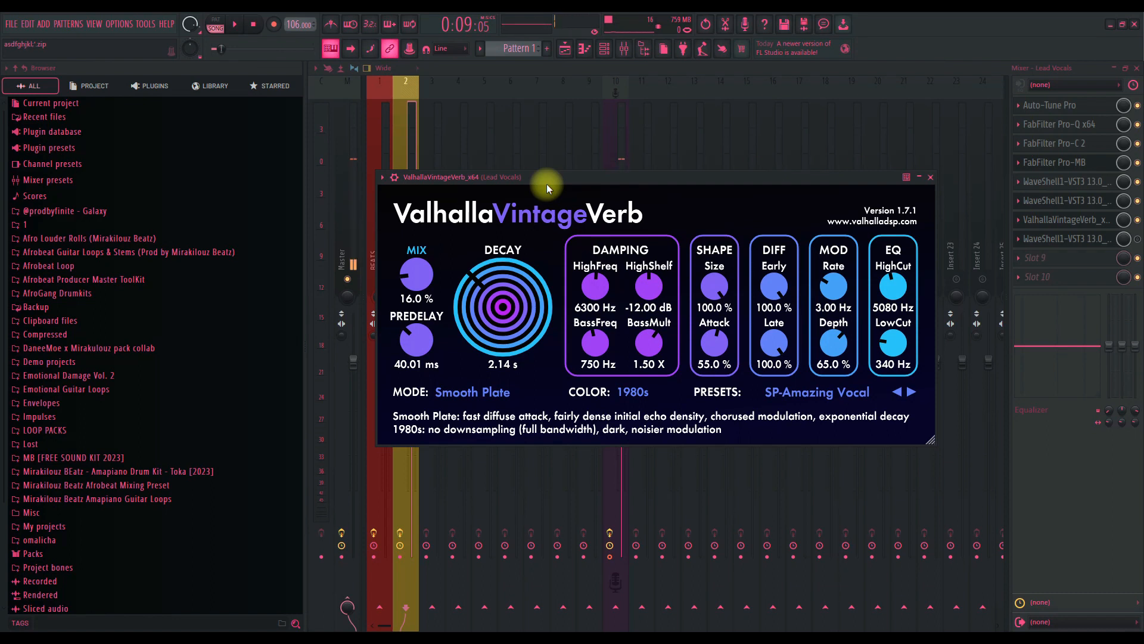
pyautogui.click(816, 392)
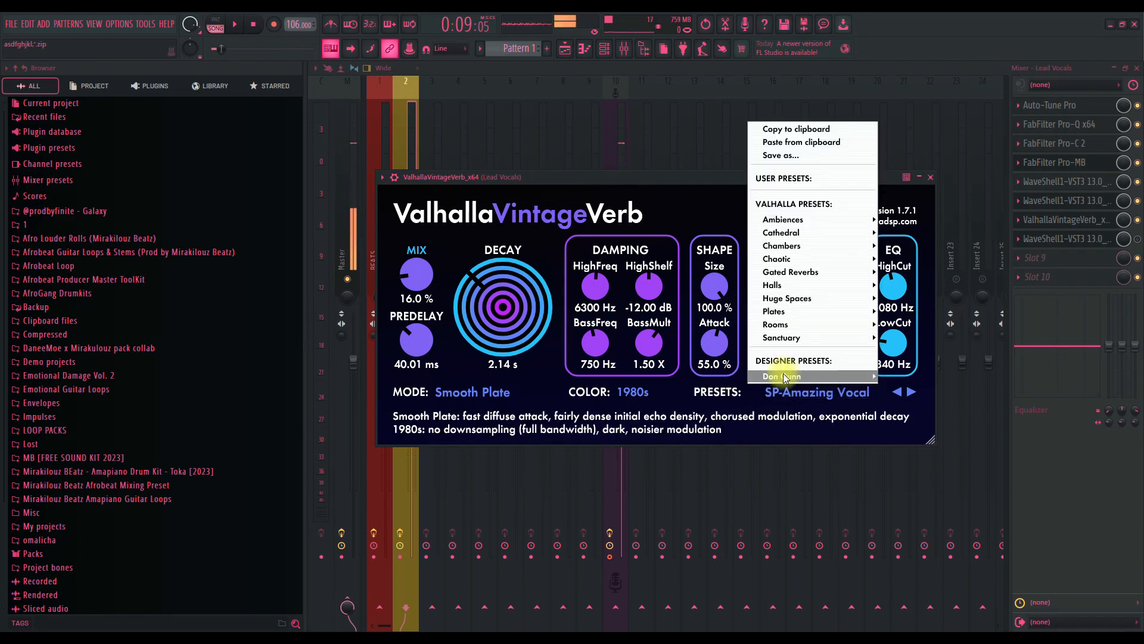
pyautogui.moveTo(799, 376)
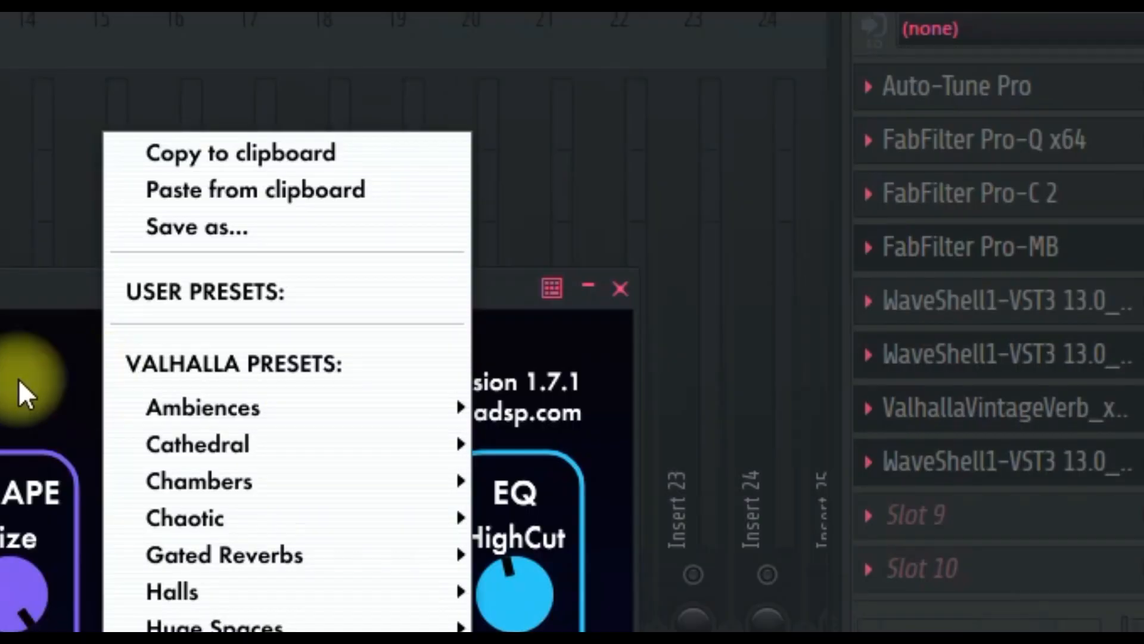
pyautogui.click(672, 189)
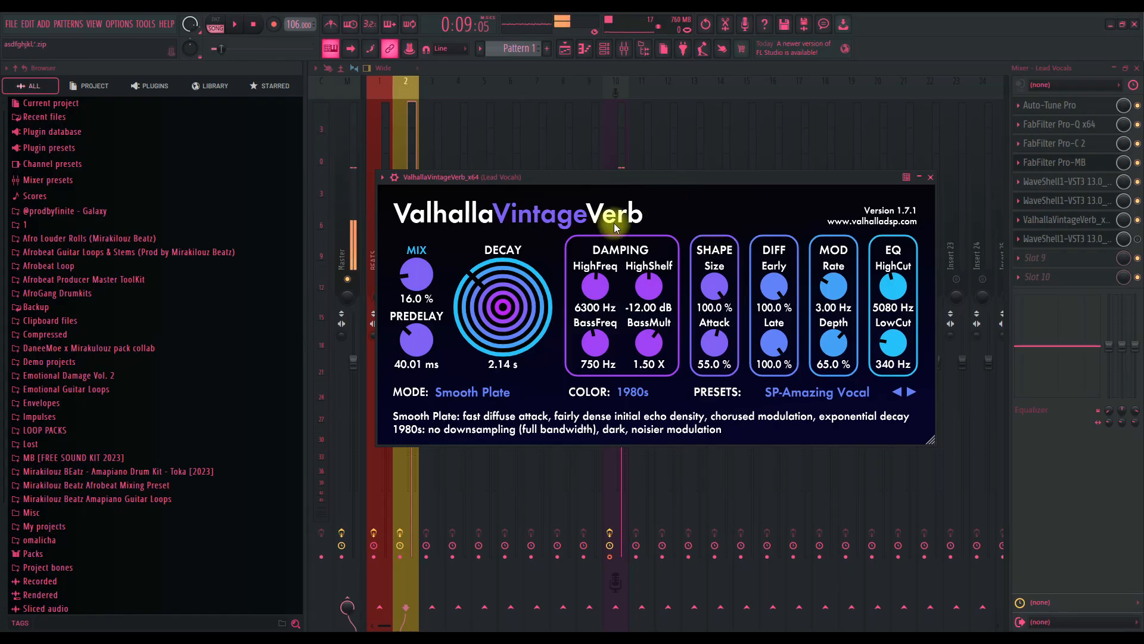
# Step: Reposition the ValhallaVintageVerb window, examine its EQ low cut and audition the reverb during playback
pyautogui.moveTo(558, 180); pyautogui.dragTo(582, 230)
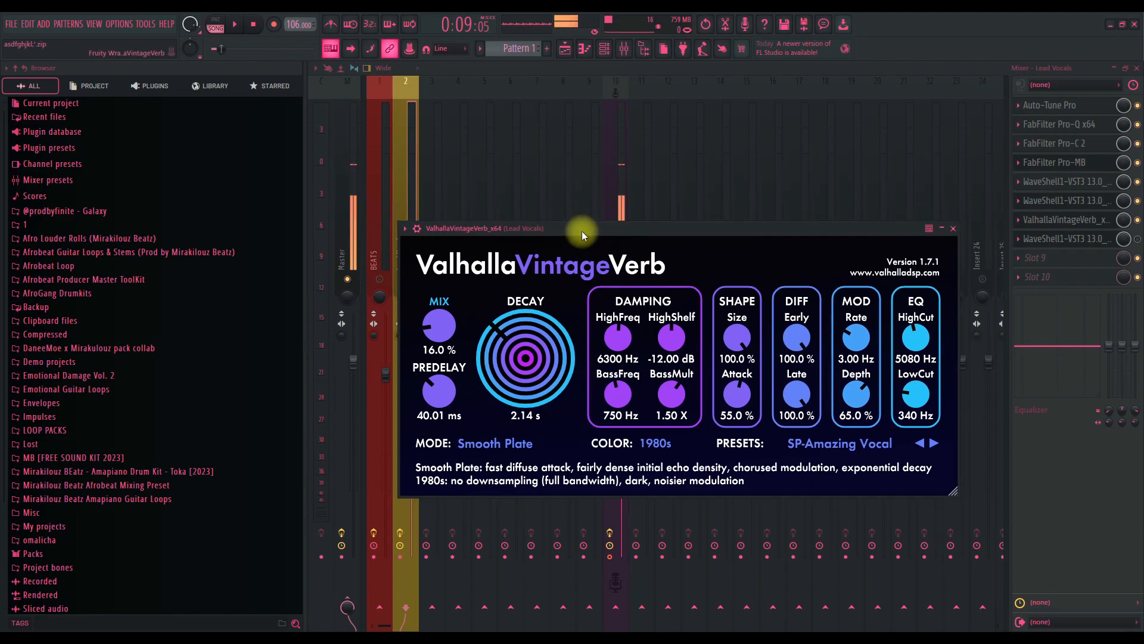
pyautogui.moveTo(925, 398)
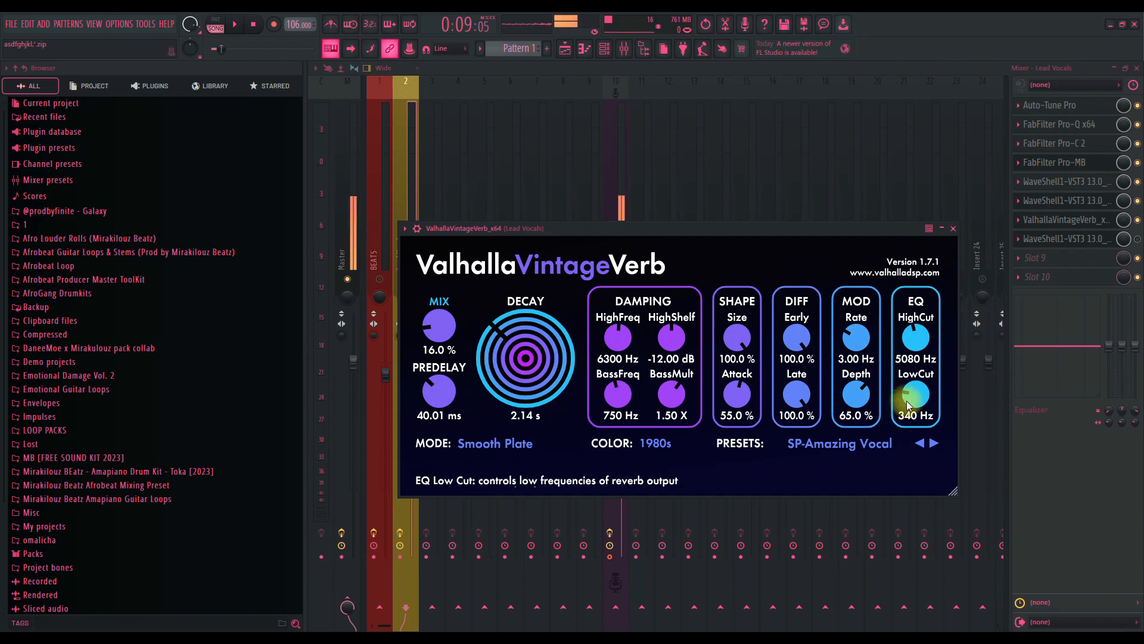
pyautogui.press('space')
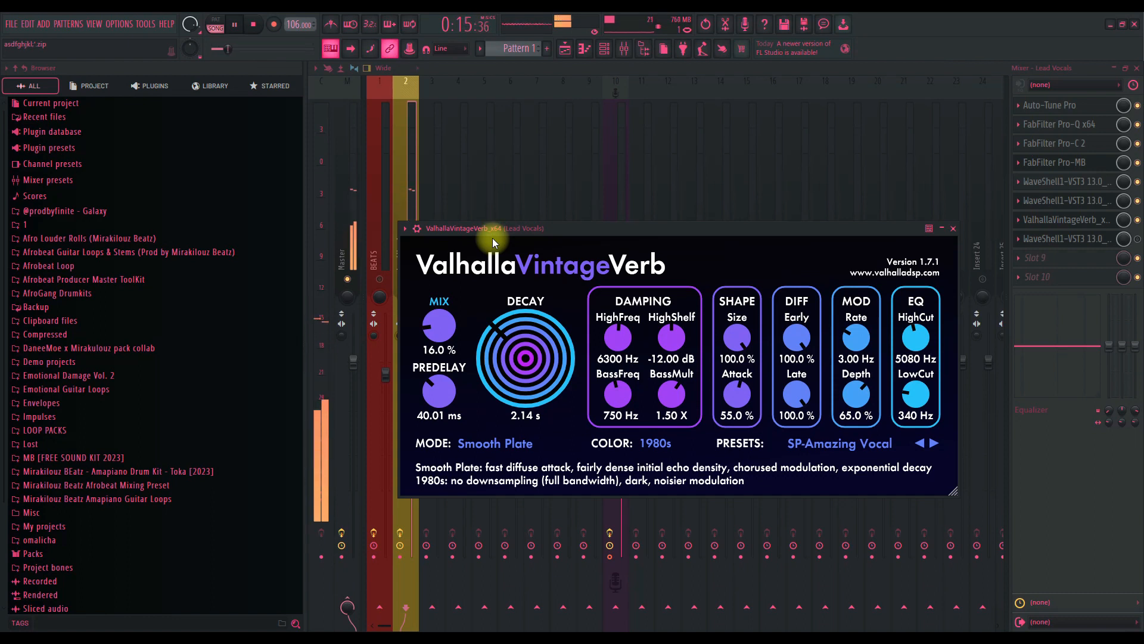
pyautogui.press('space')
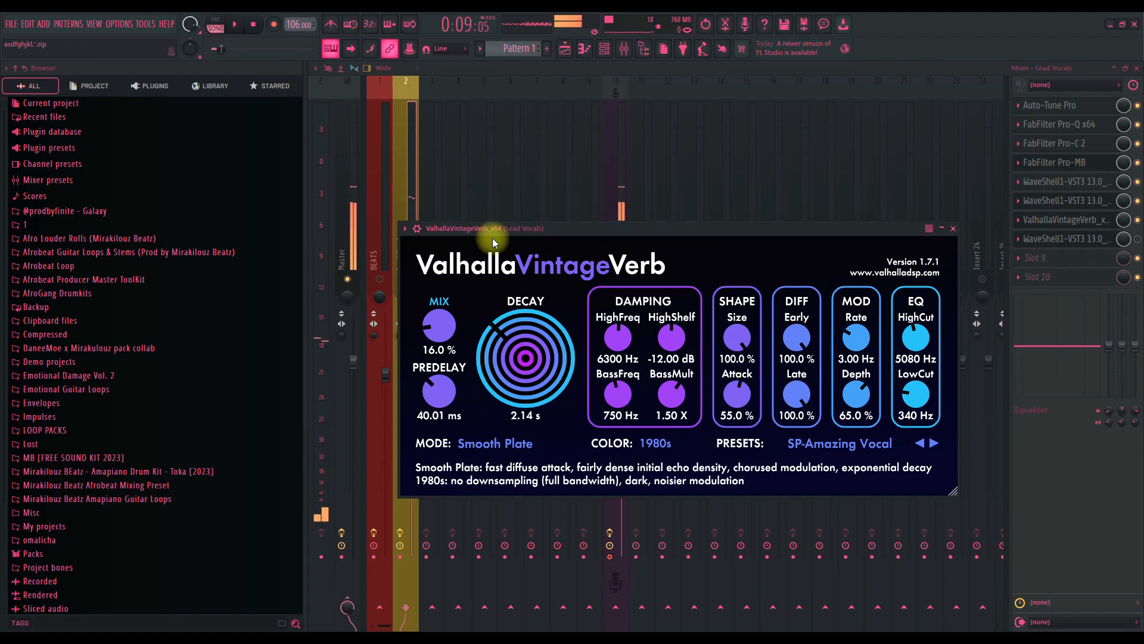
# Step: Open H-Delay in the eighth Lead Vocals effect slot, reposition its window and toggle the effect, leaving it bypassed
pyautogui.click(1040, 223)
pyautogui.click(1061, 238)
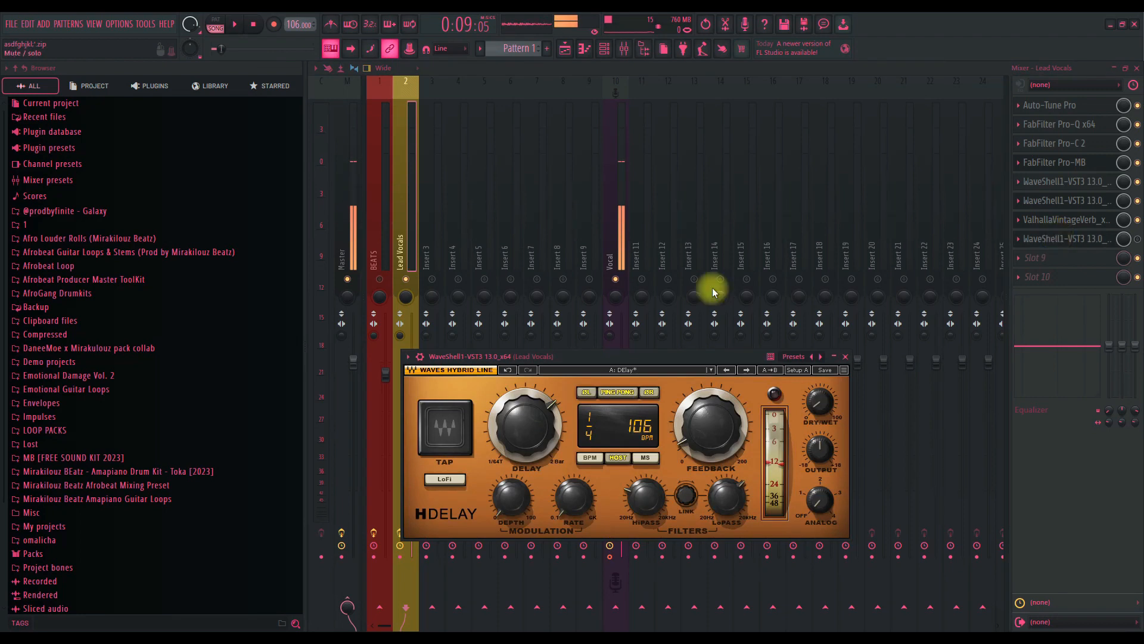
pyautogui.click(1137, 239)
pyautogui.moveTo(557, 360); pyautogui.dragTo(591, 289)
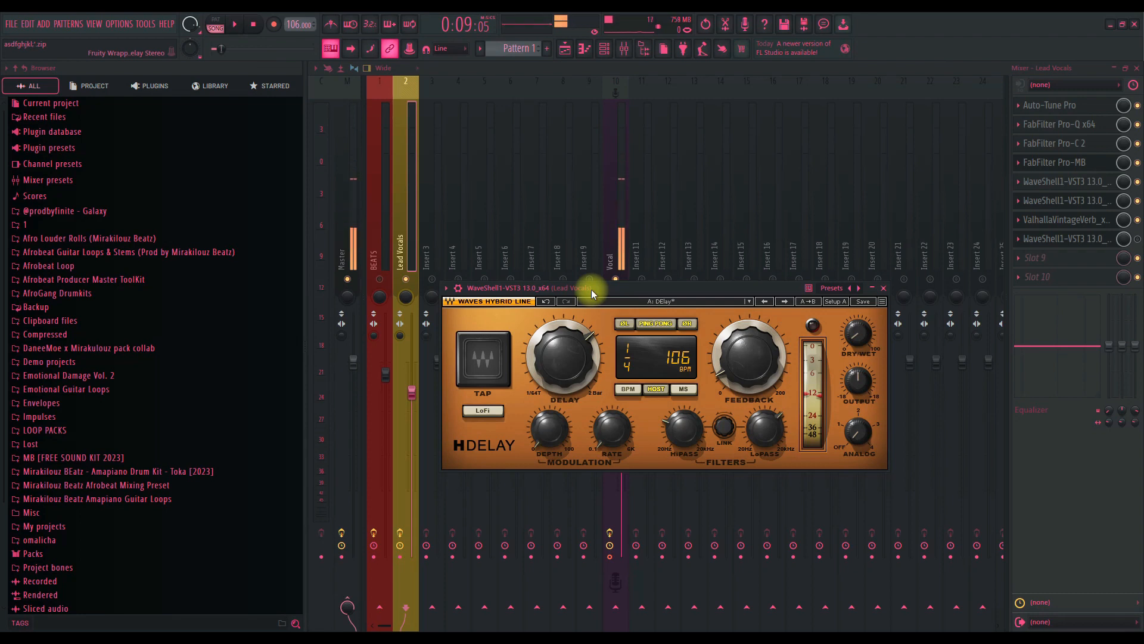
pyautogui.click(1138, 240)
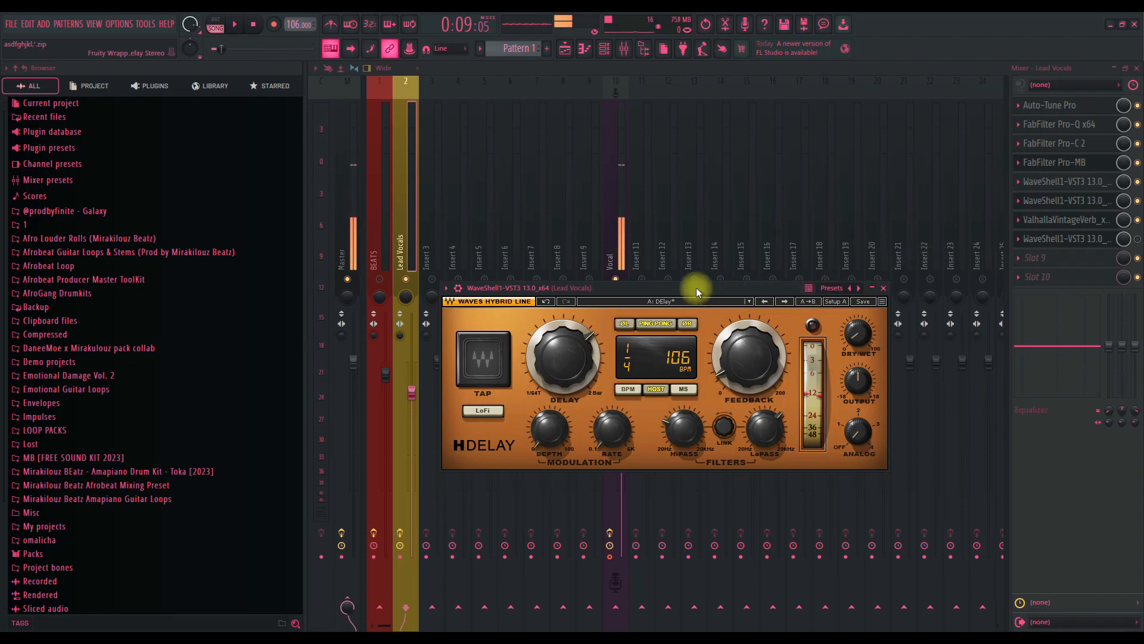
pyautogui.click(1137, 239)
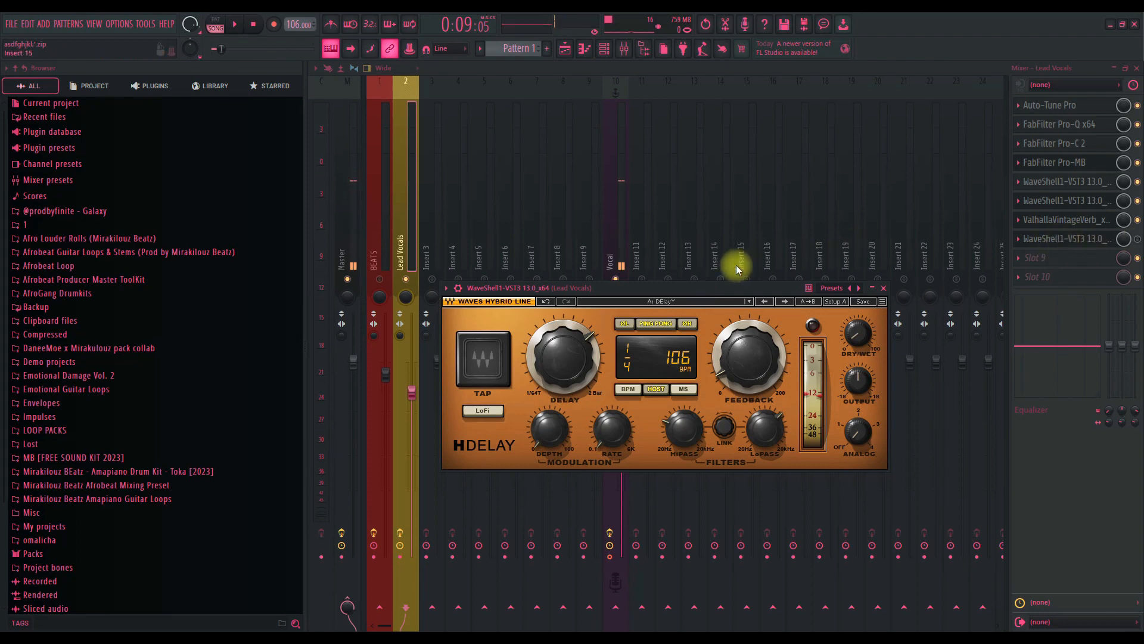
pyautogui.moveTo(685, 288); pyautogui.dragTo(774, 389)
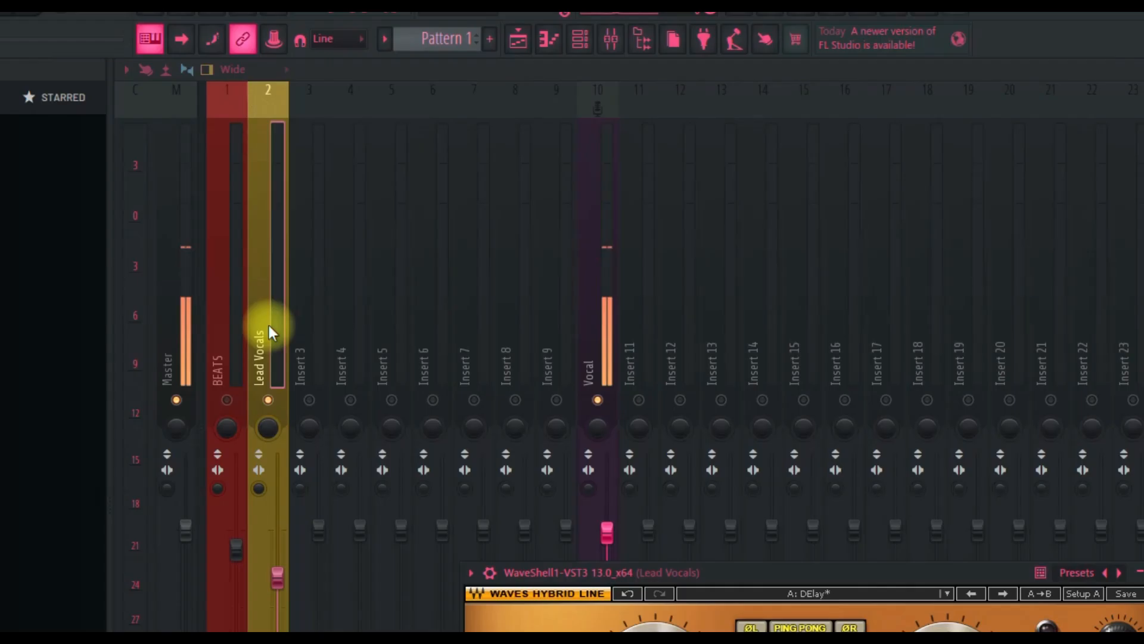
# Step: Start saving the Lead Vocals mixer track state as a file
pyautogui.rightClick(407, 231)
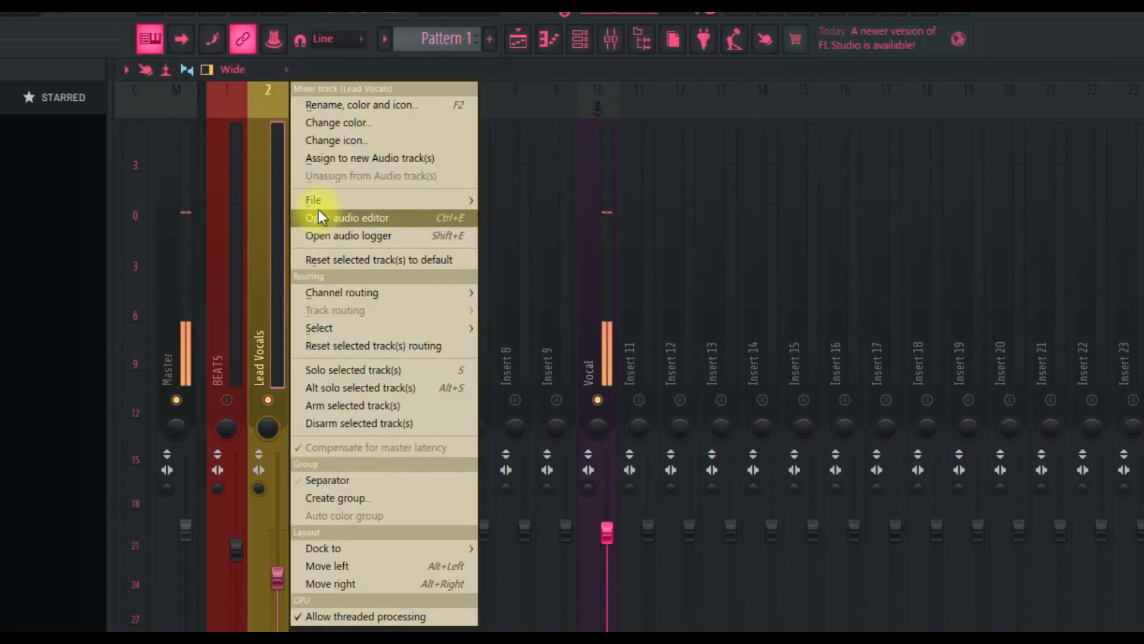
pyautogui.moveTo(323, 202)
pyautogui.click(592, 40)
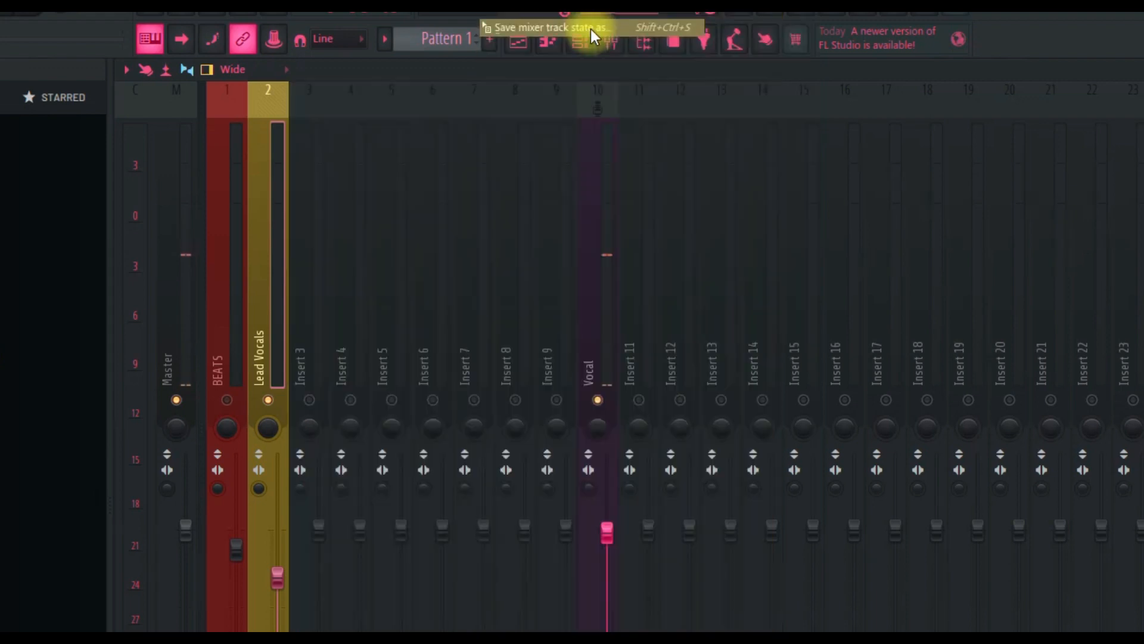
pyautogui.click(453, 258)
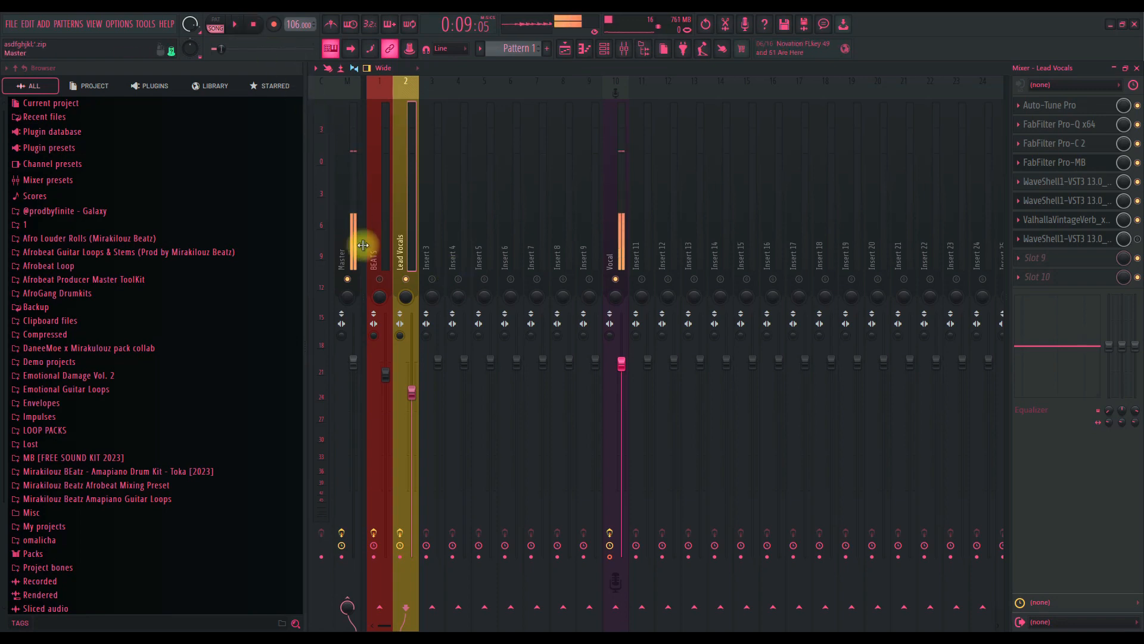
# Step: Unsolo Lead Vocals in the mixer and unmute the BEats track in the Playlist to play the full mix from the start
pyautogui.click(406, 279)
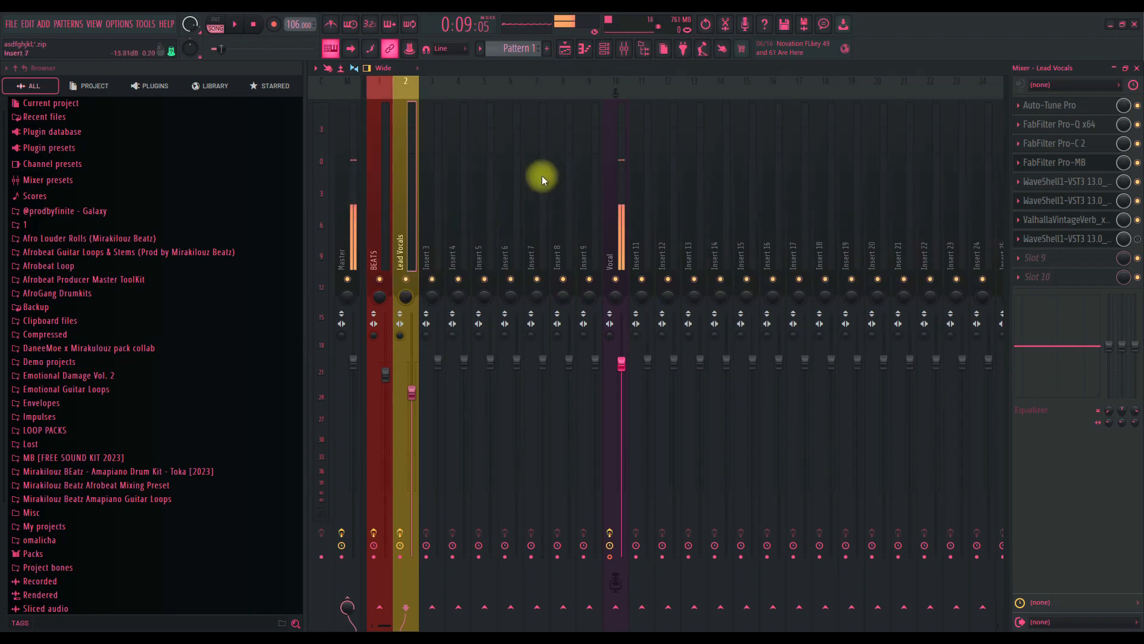
pyautogui.click(566, 50)
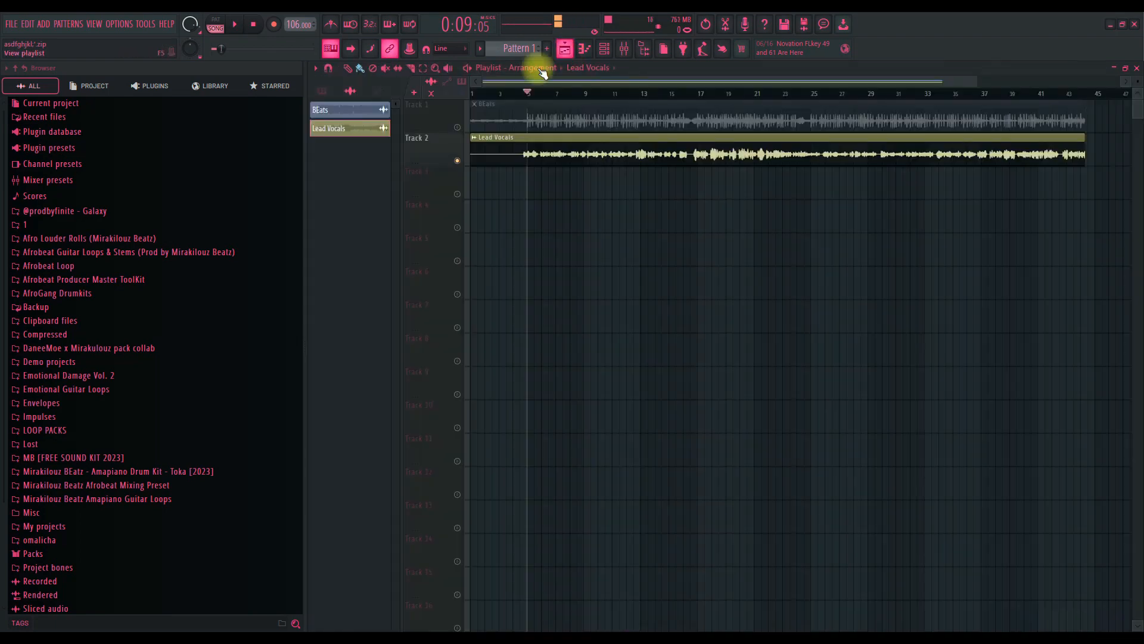
pyautogui.click(458, 127)
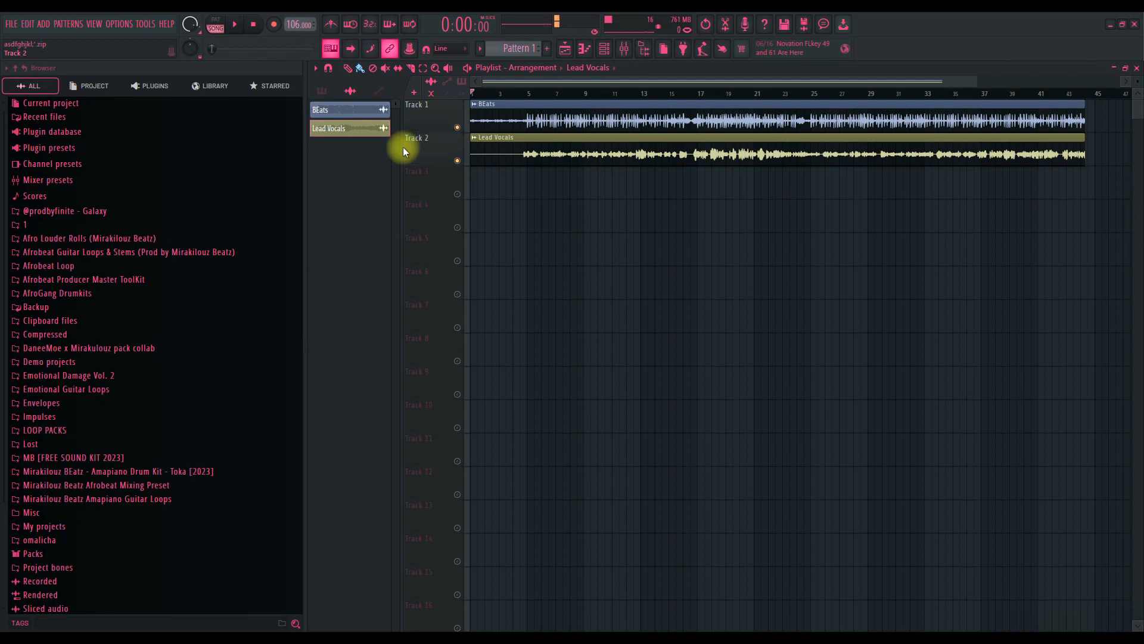
pyautogui.press('space')
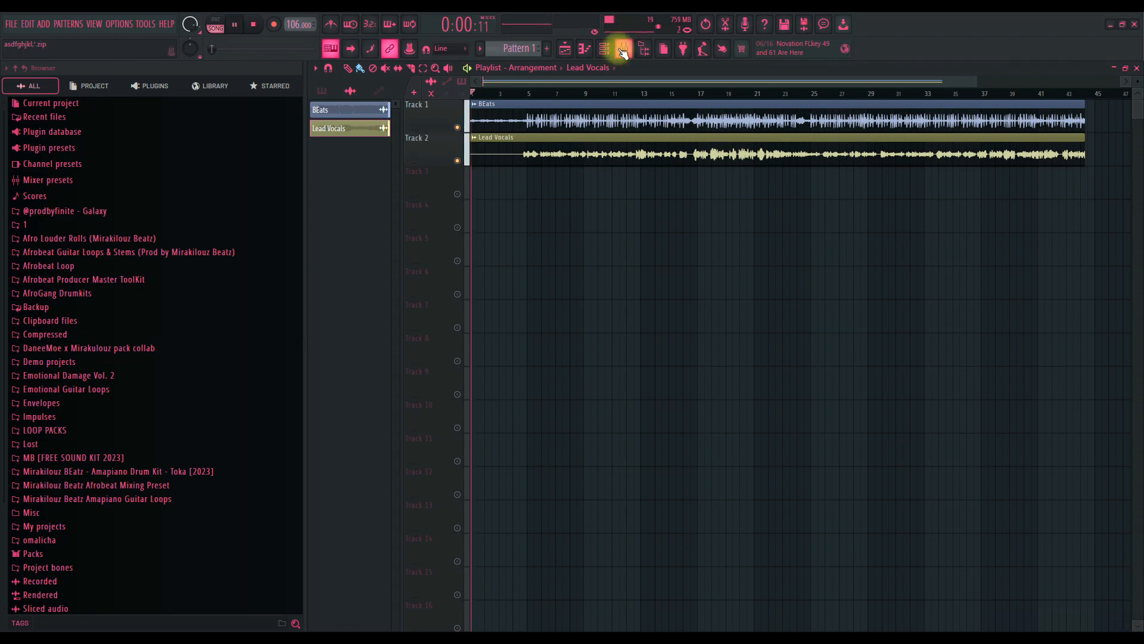